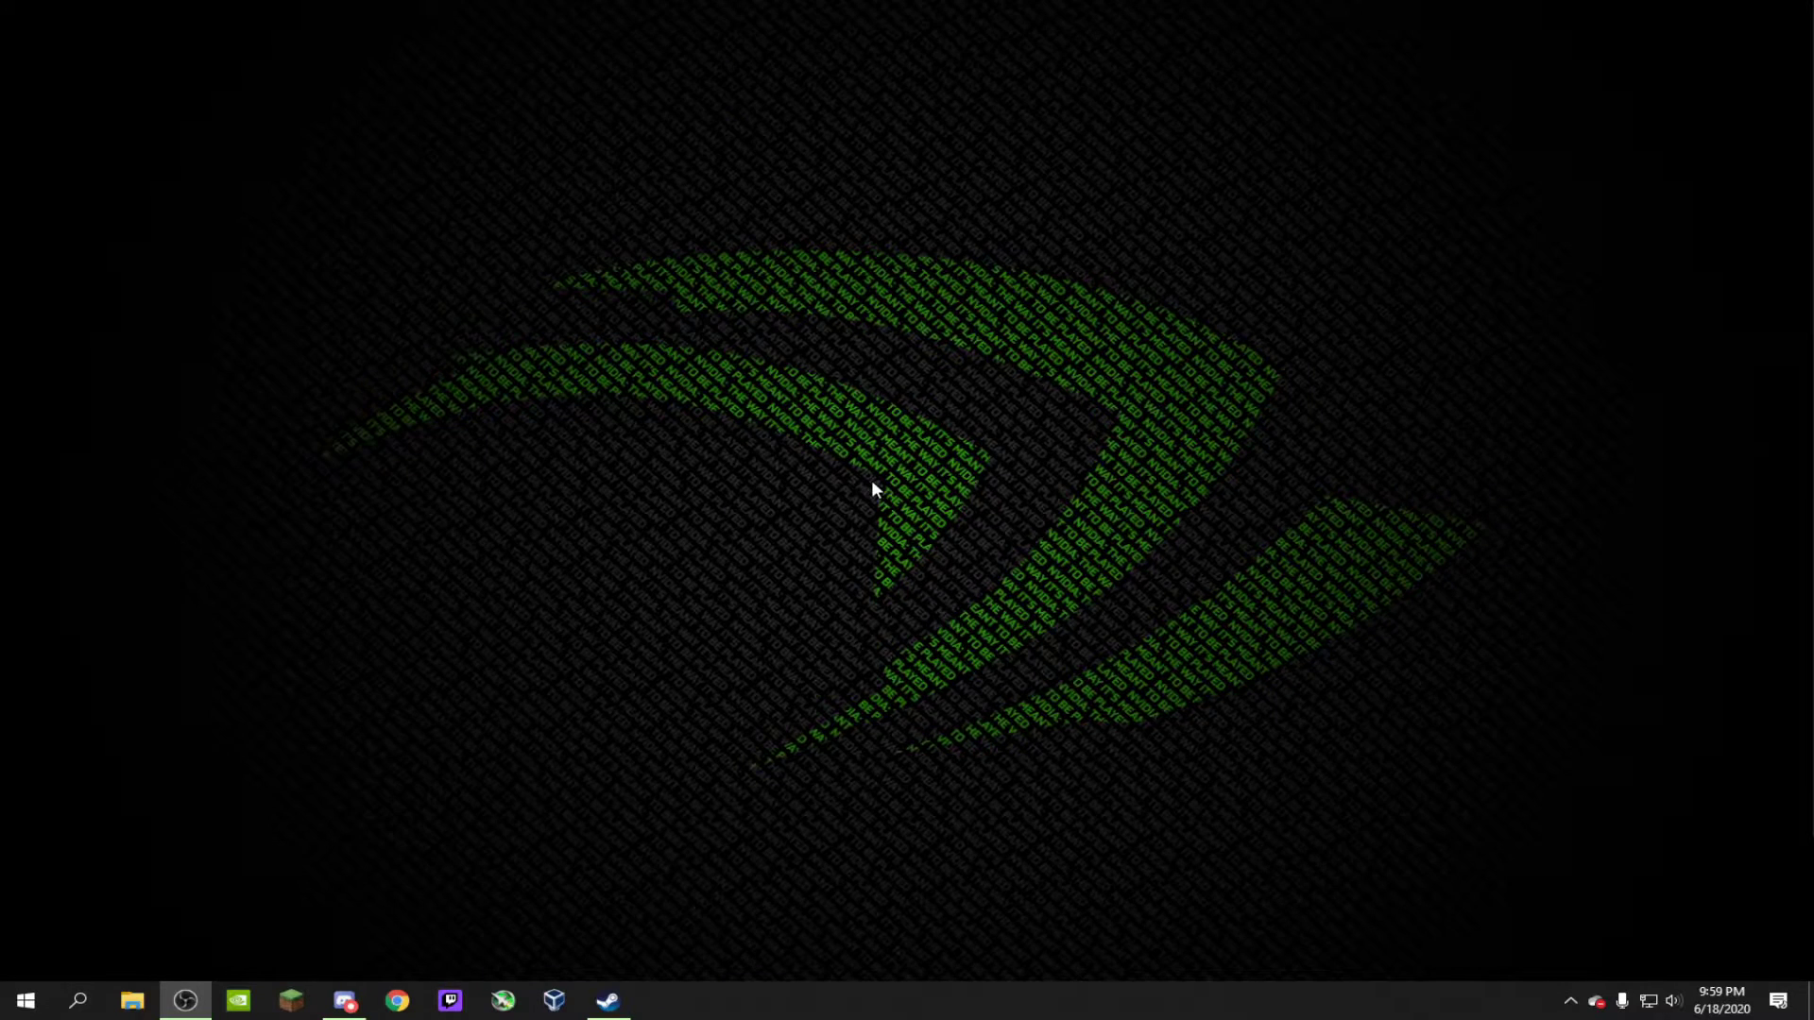
- Open the browser on EVGA's software page and dismiss the cookie notice
left_click(398, 1001)
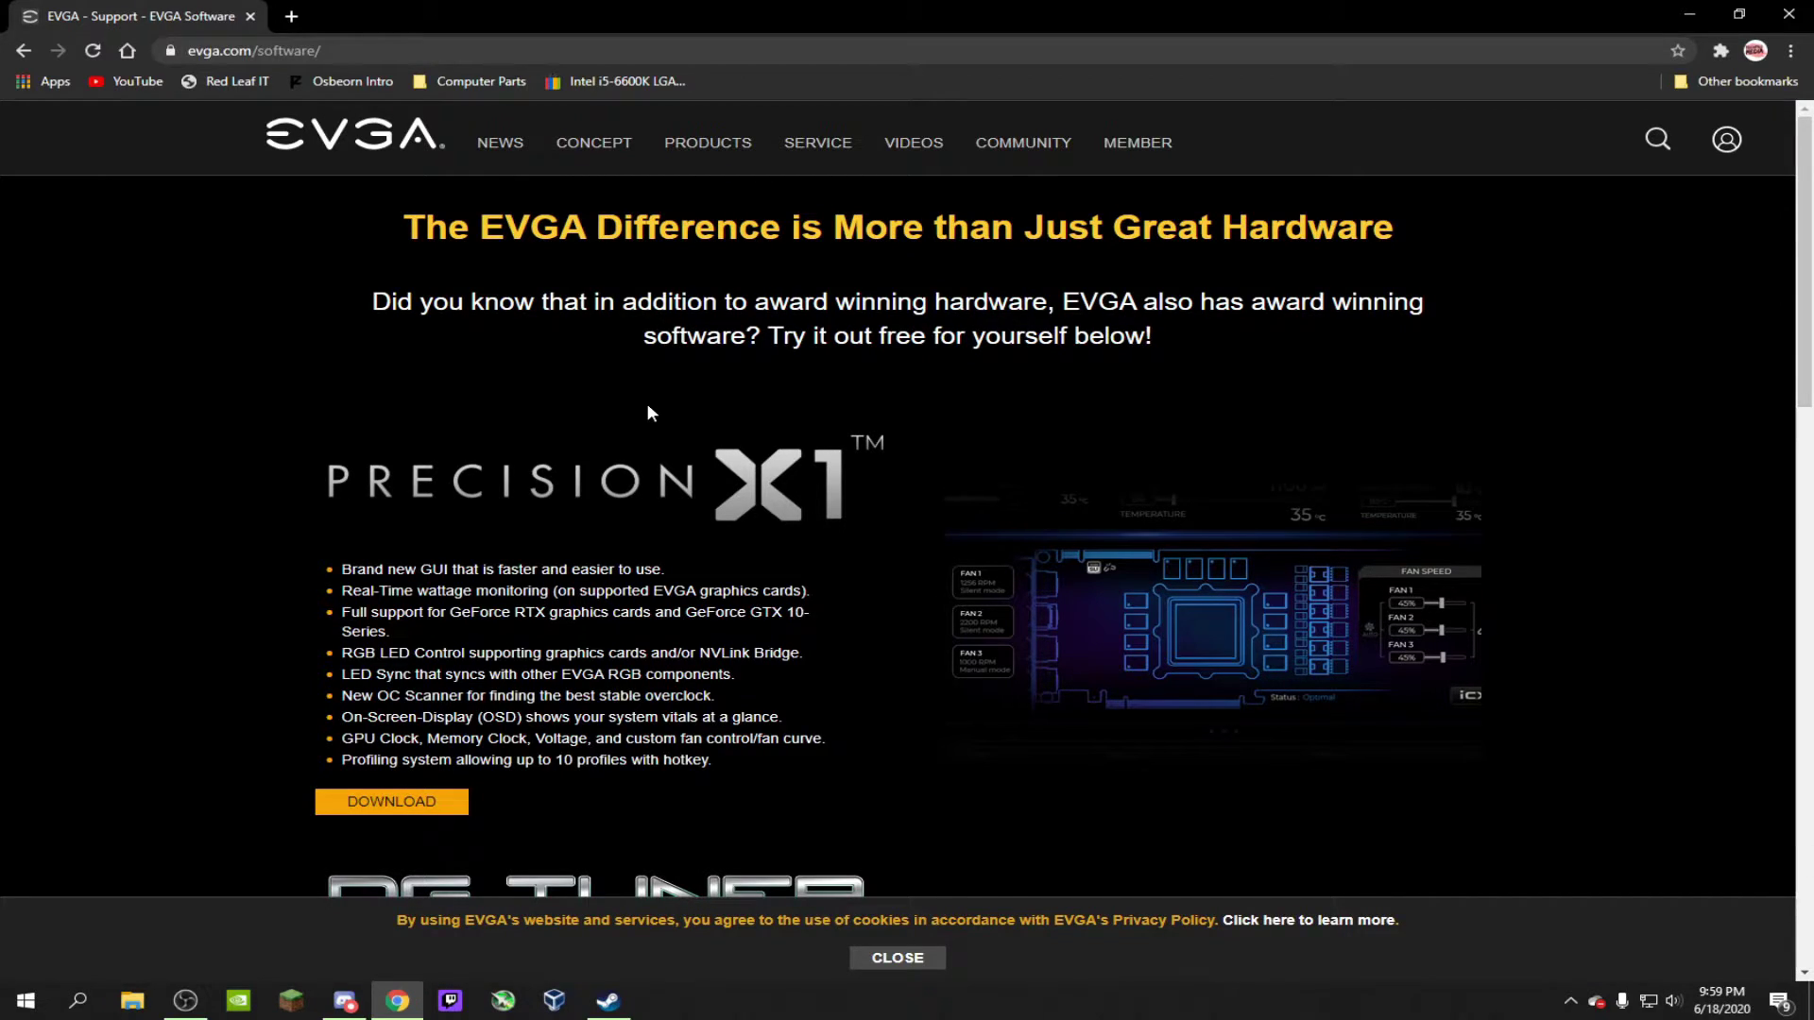
left_click(899, 959)
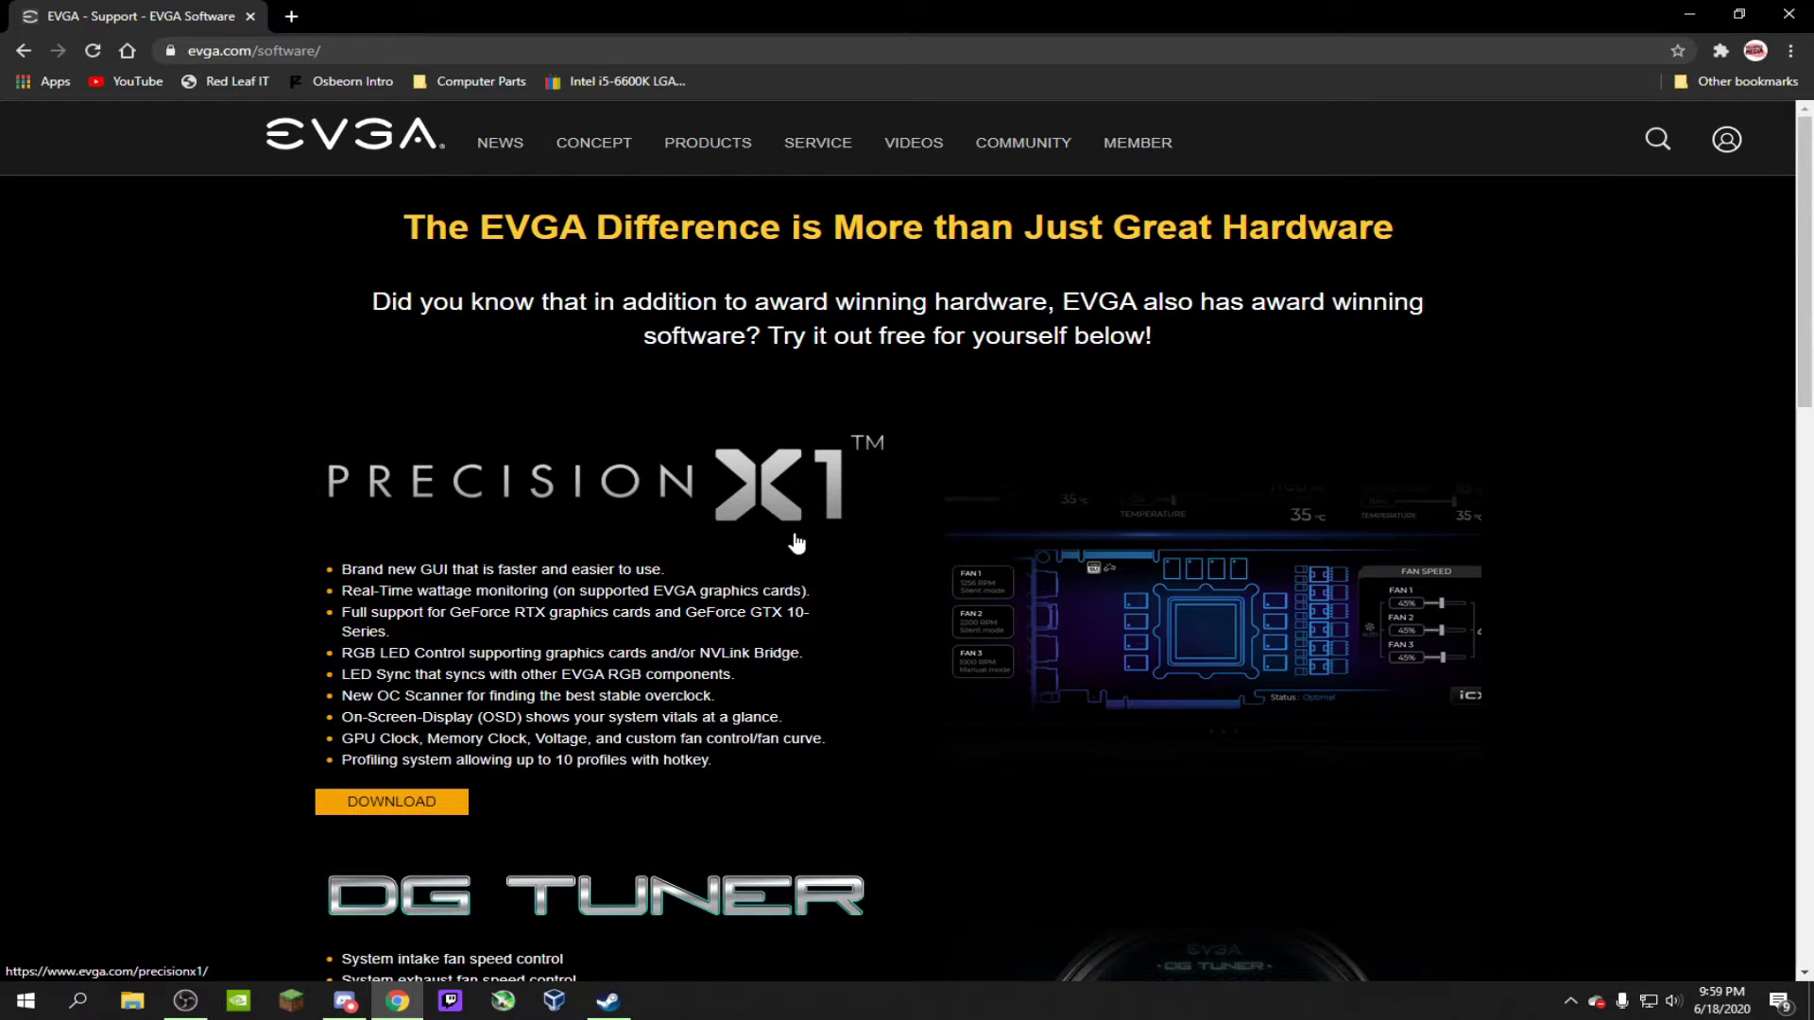
- Open the Precision X1 product page and download the standalone 1.0.6 installer
left_click(411, 800)
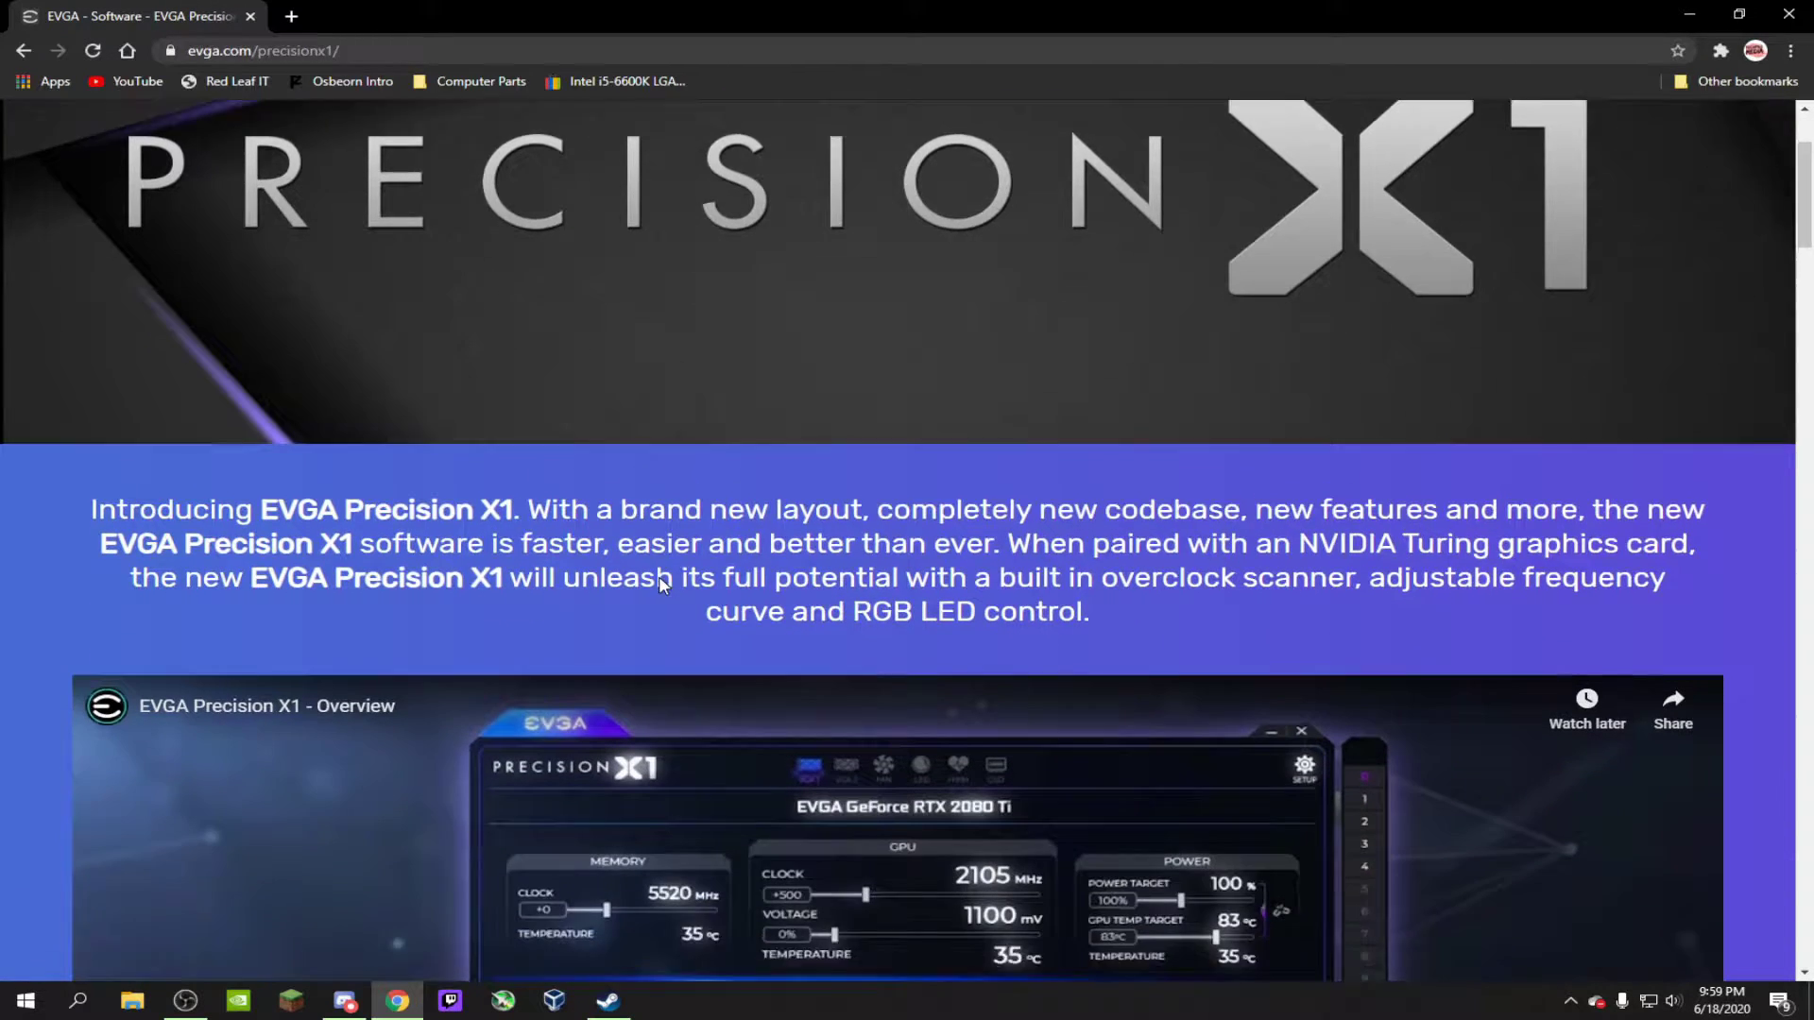
scroll(553, 483, "down", 3)
scroll(554, 483, "down", 3)
scroll(554, 484, "down", 2)
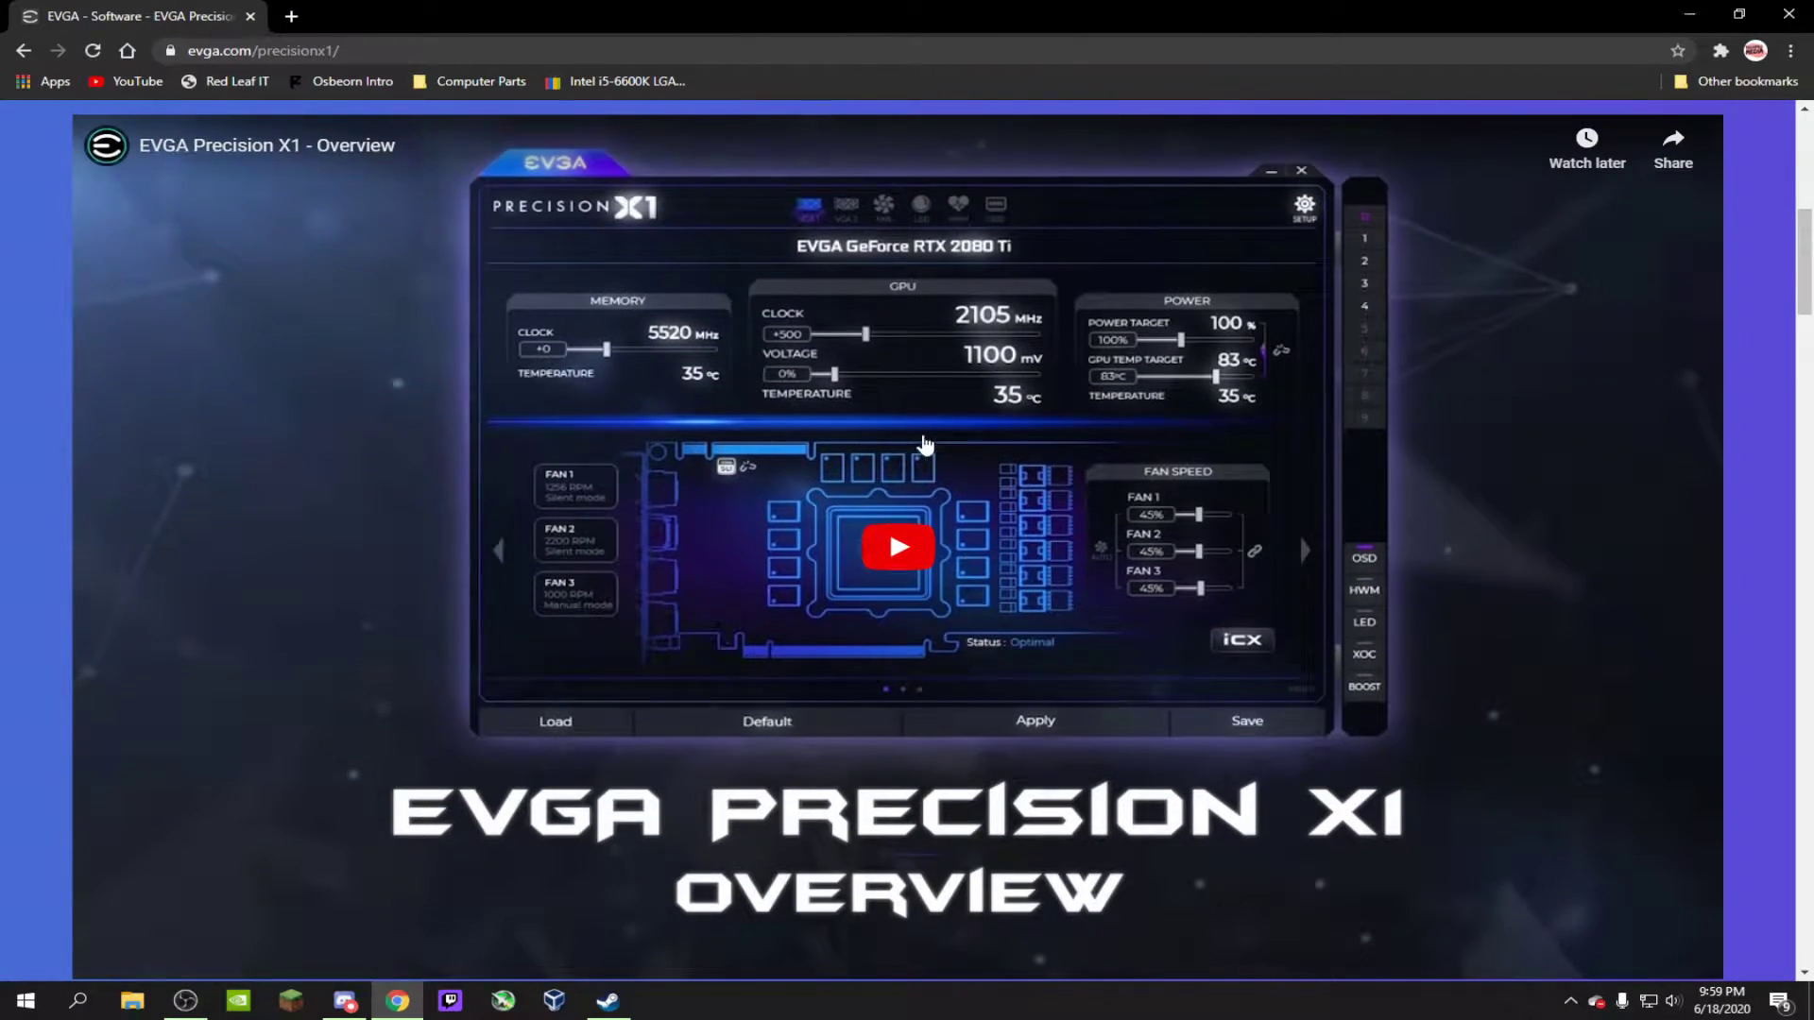
scroll(922, 445, "down", 5)
scroll(923, 445, "down", 5)
scroll(915, 454, "down", 4)
scroll(907, 465, "down", 3)
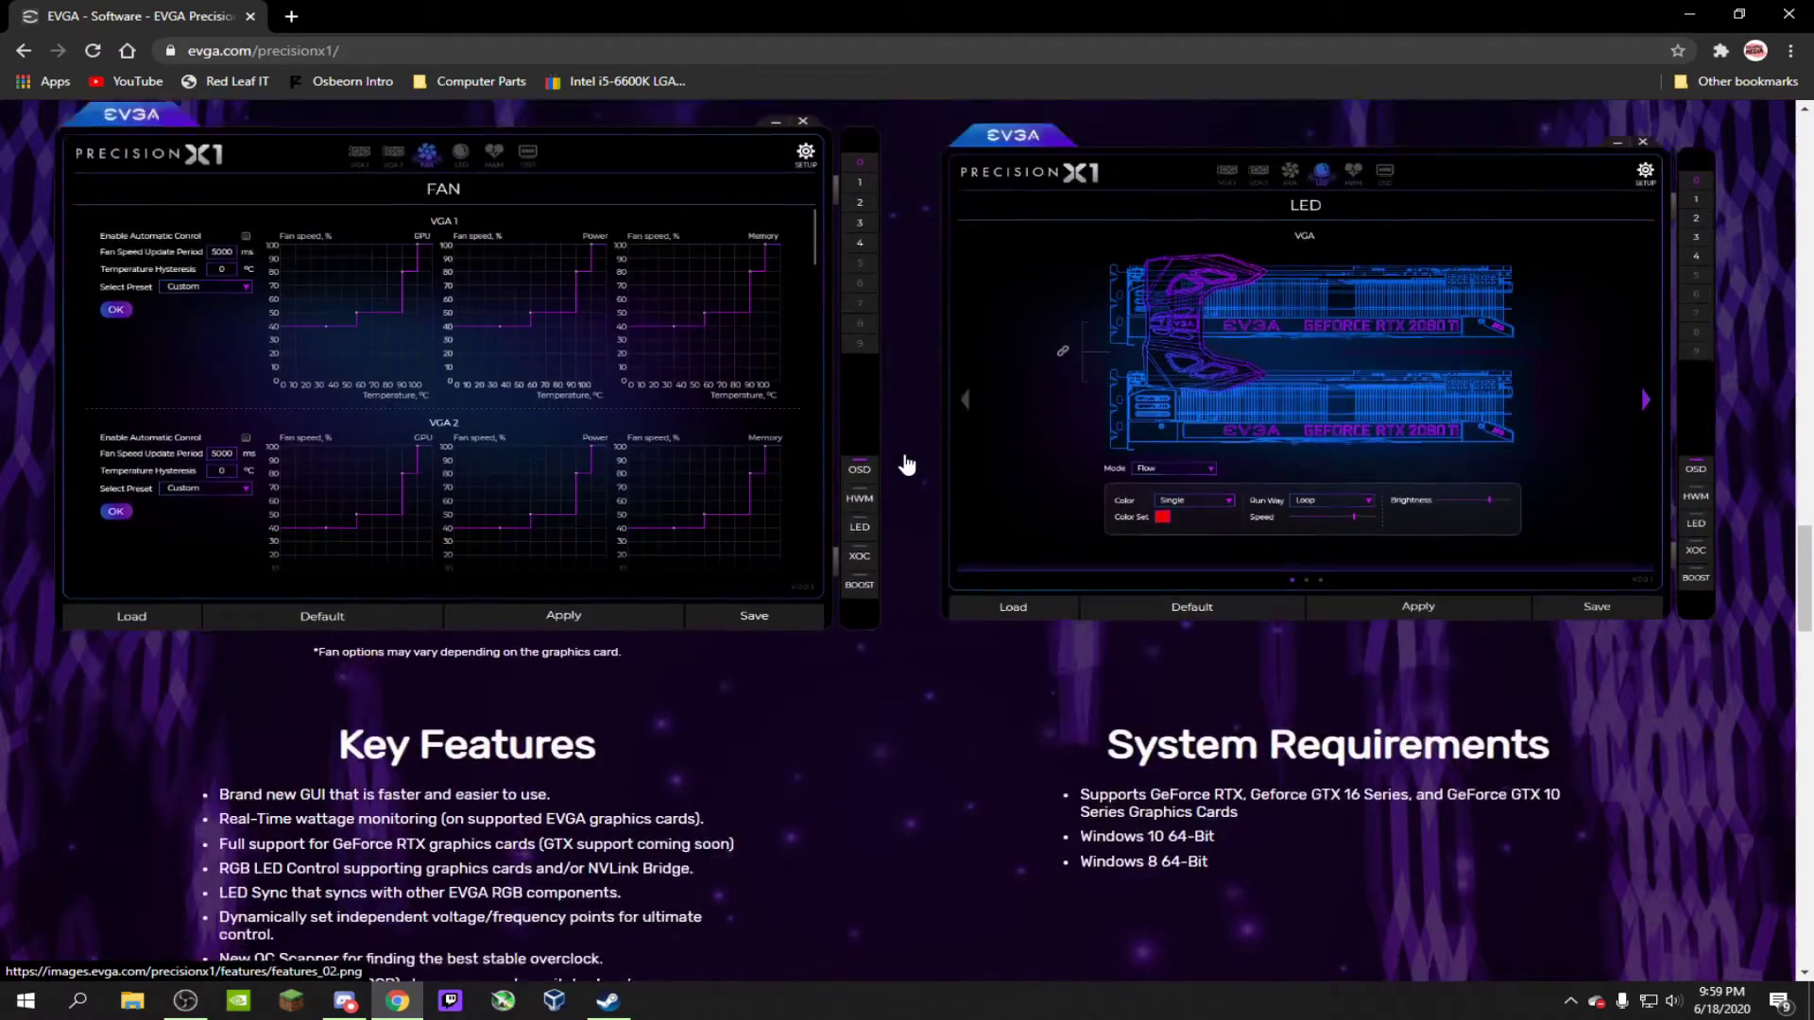
scroll(907, 465, "down", 3)
scroll(895, 451, "down", 5)
scroll(891, 448, "down", 4)
scroll(889, 440, "down", 1)
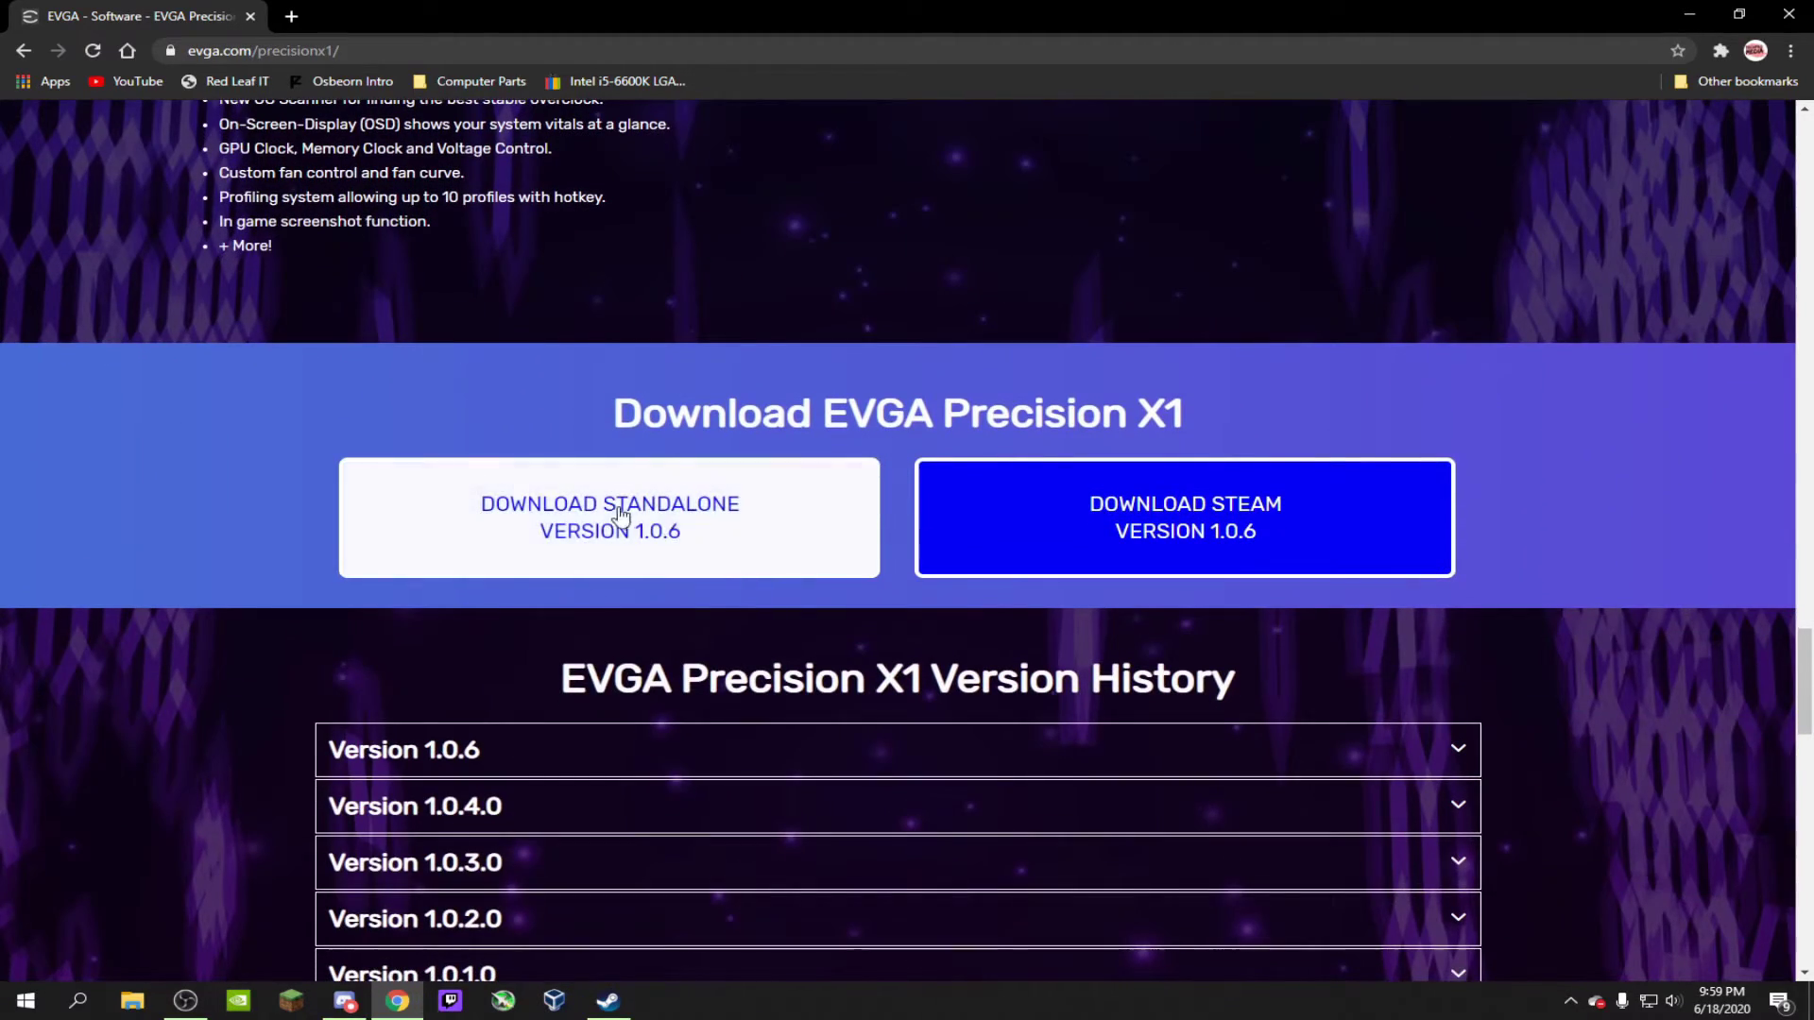
left_click(621, 513)
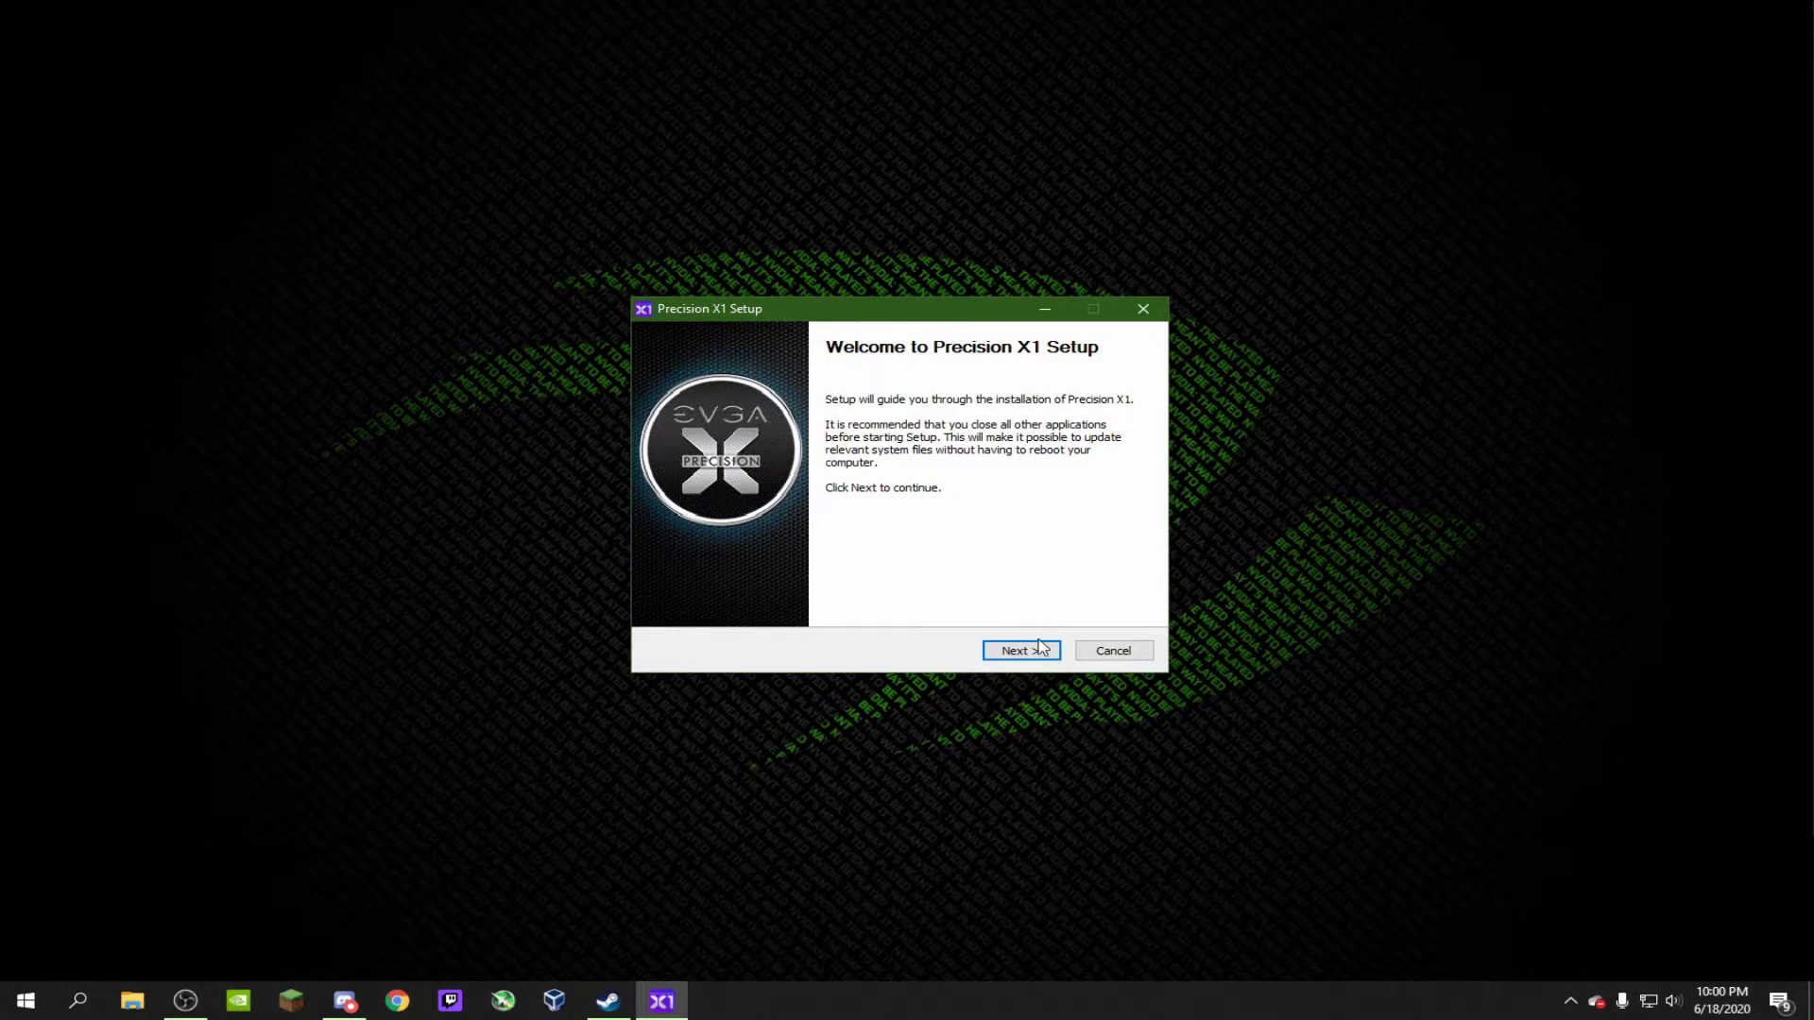
- Accept the license, install Precision X1 with LEDSync into the default folder, and launch it
left_click(1041, 649)
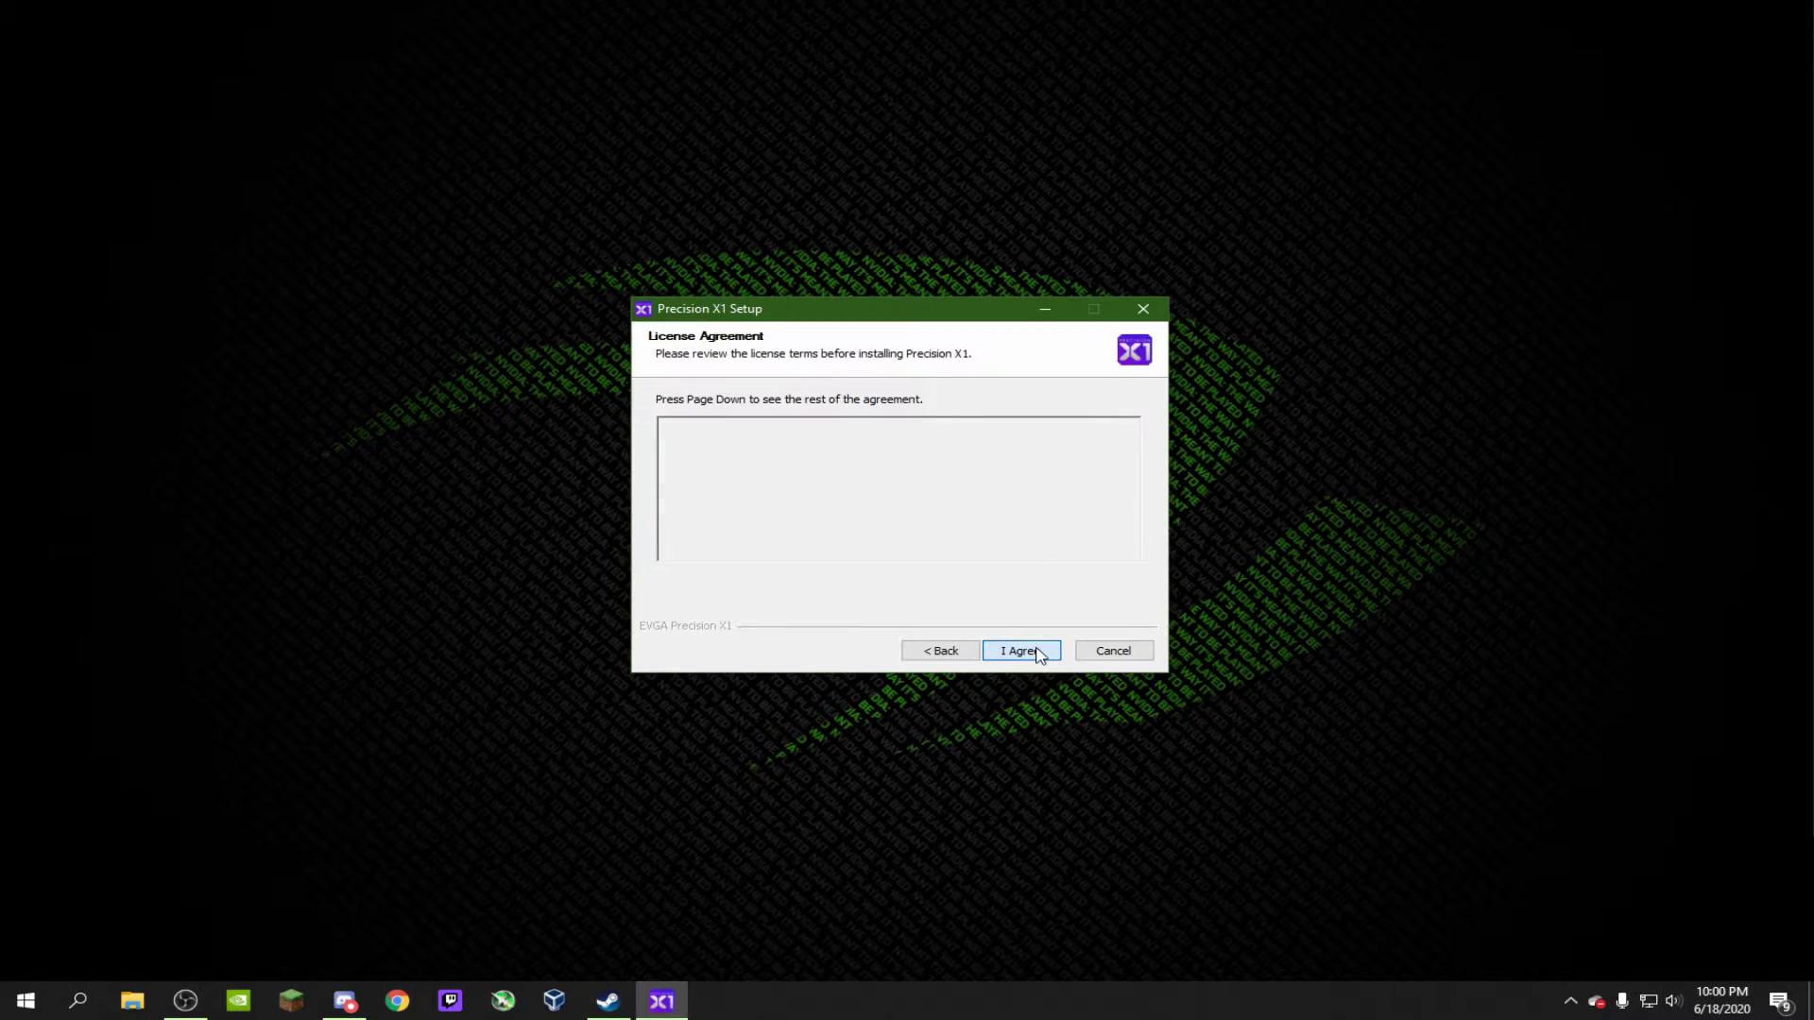
left_click(1041, 655)
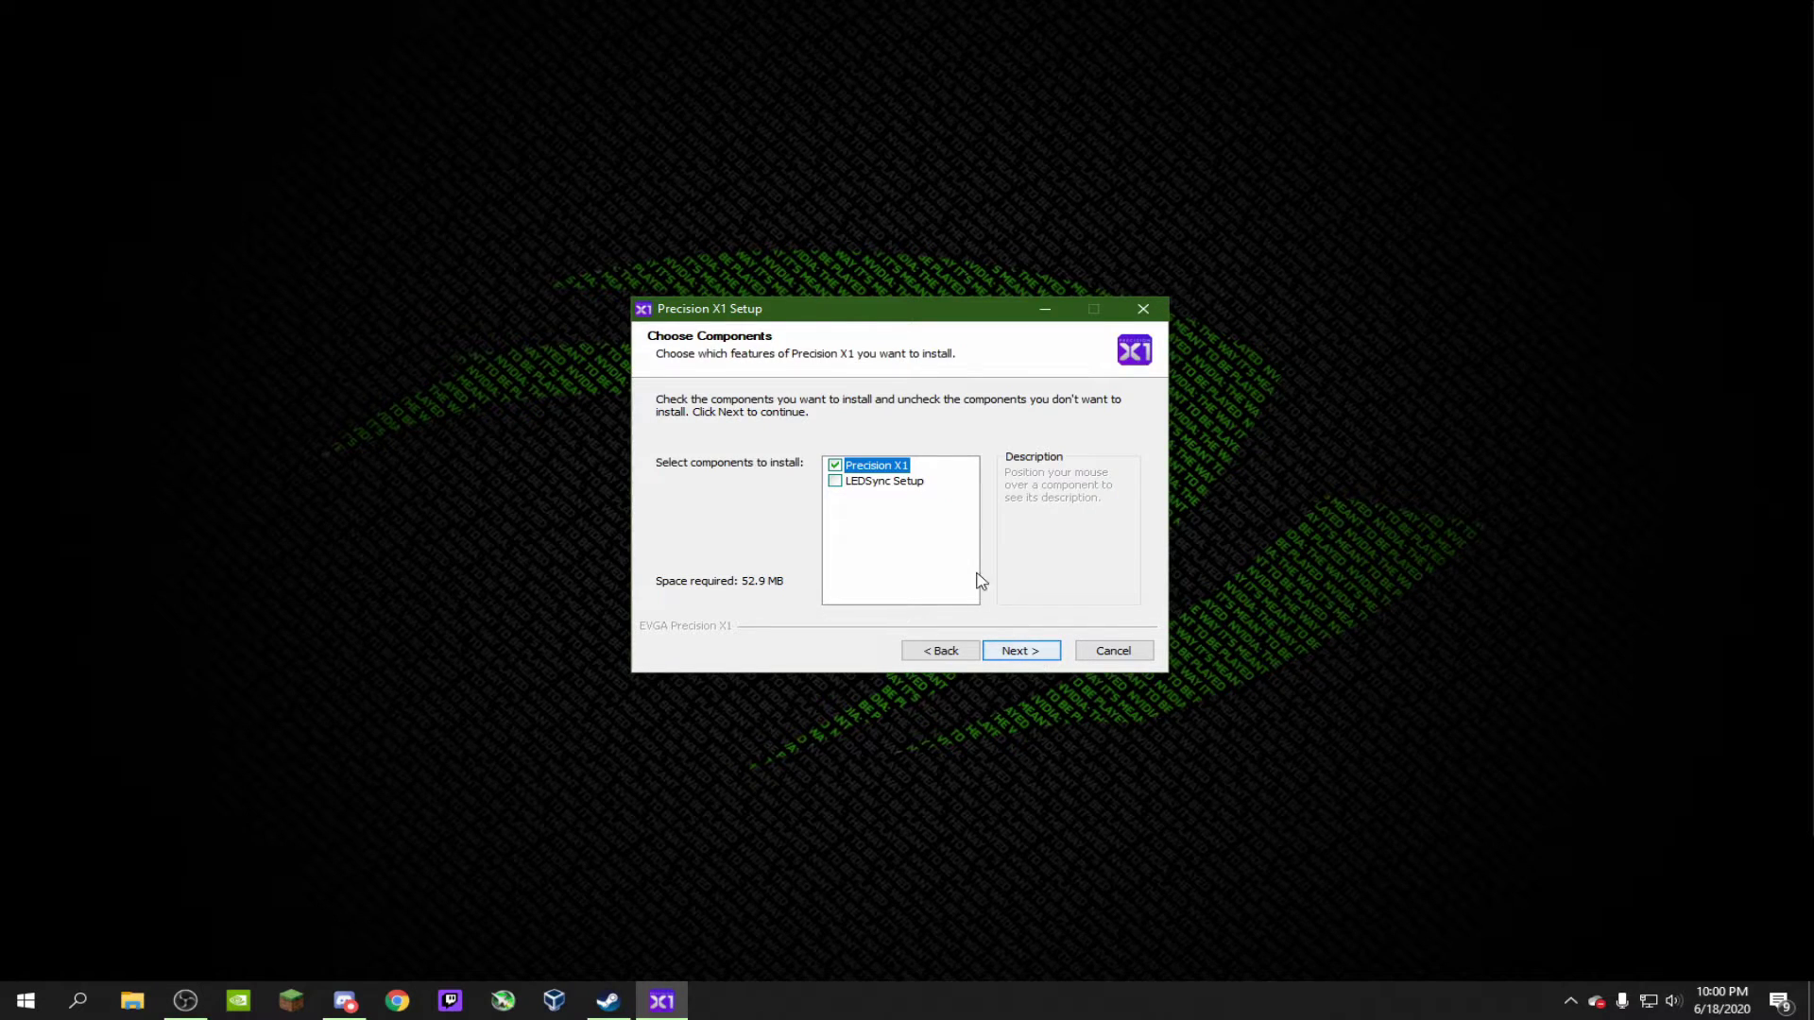
mouse_move(883, 480)
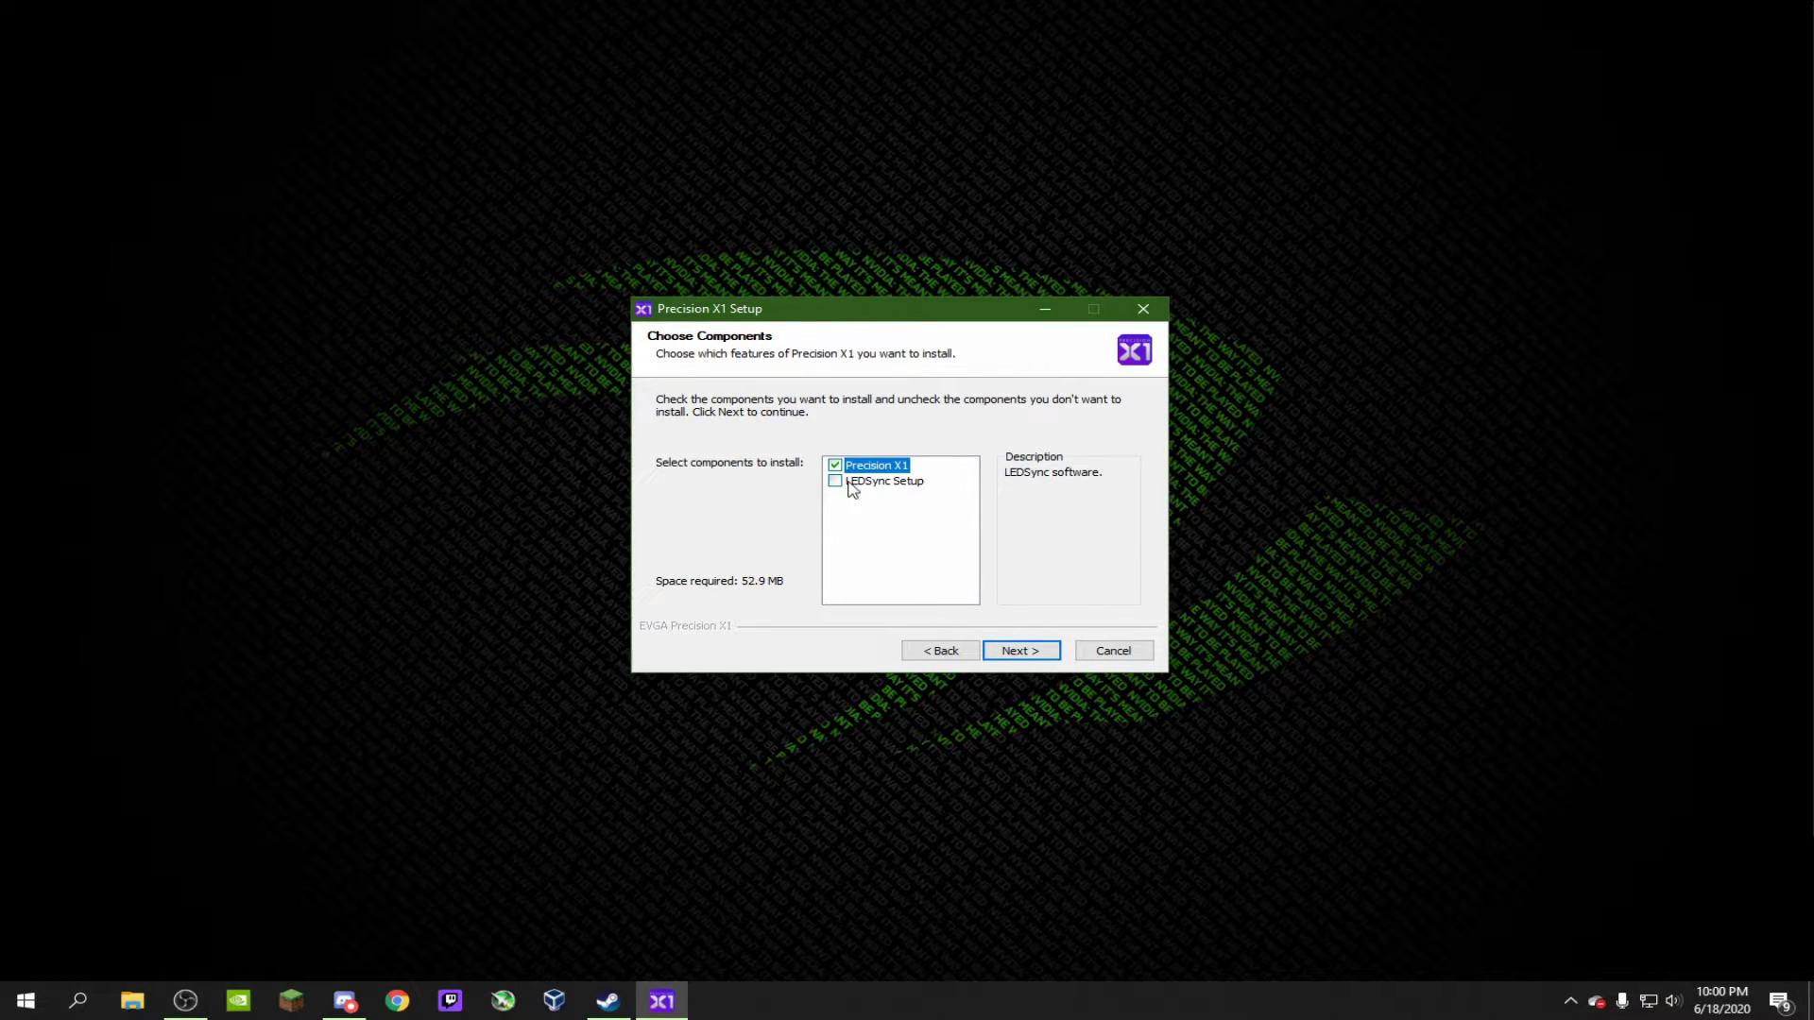
left_click(836, 481)
left_click(1019, 651)
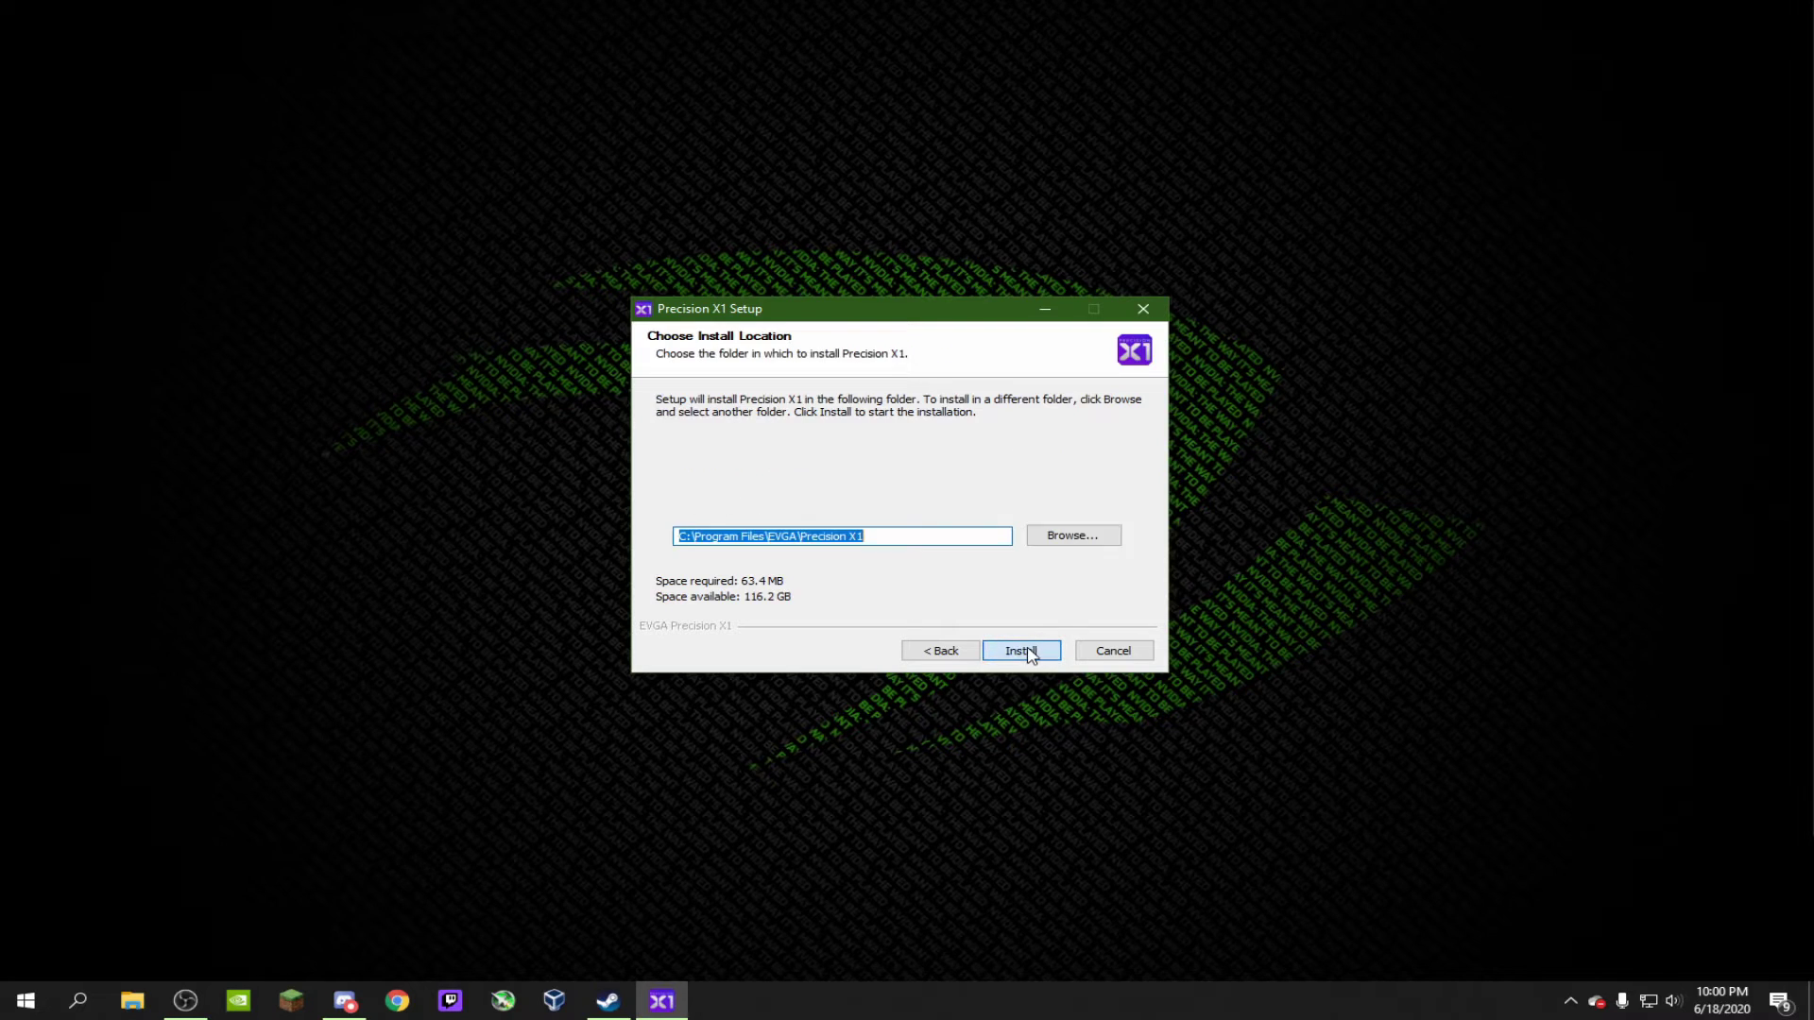
left_click(1023, 650)
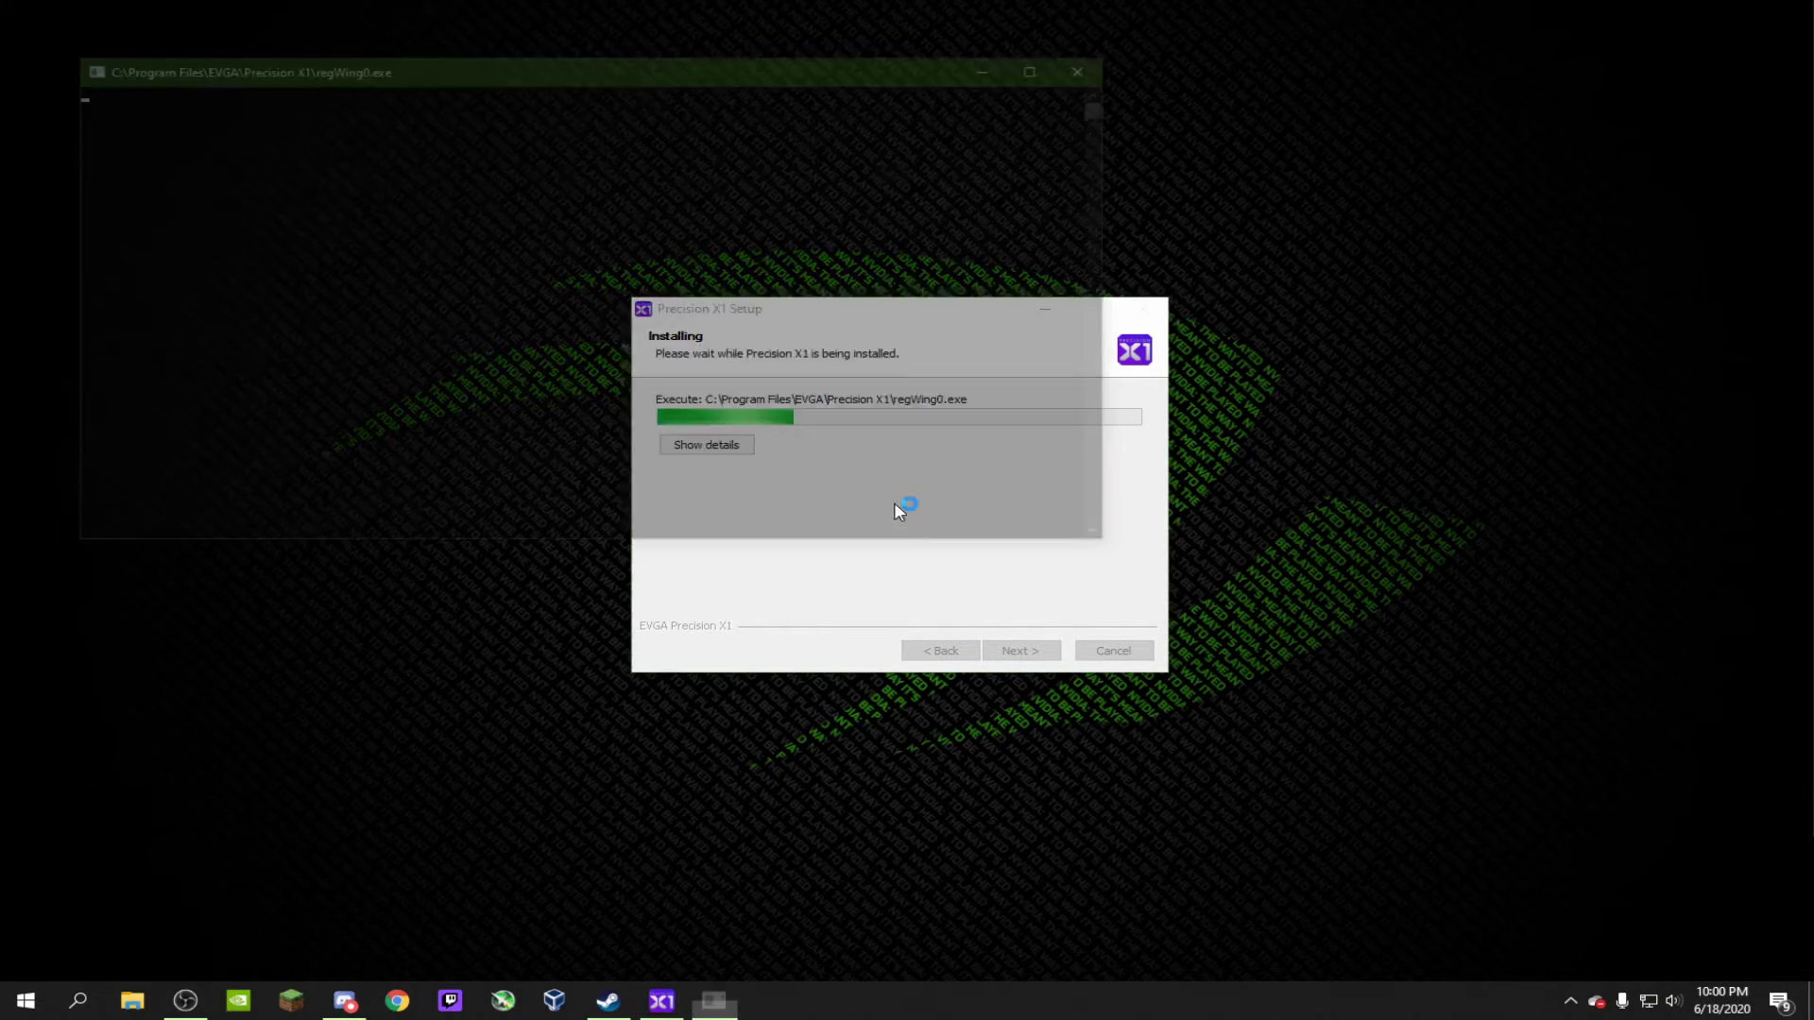
left_click(1020, 651)
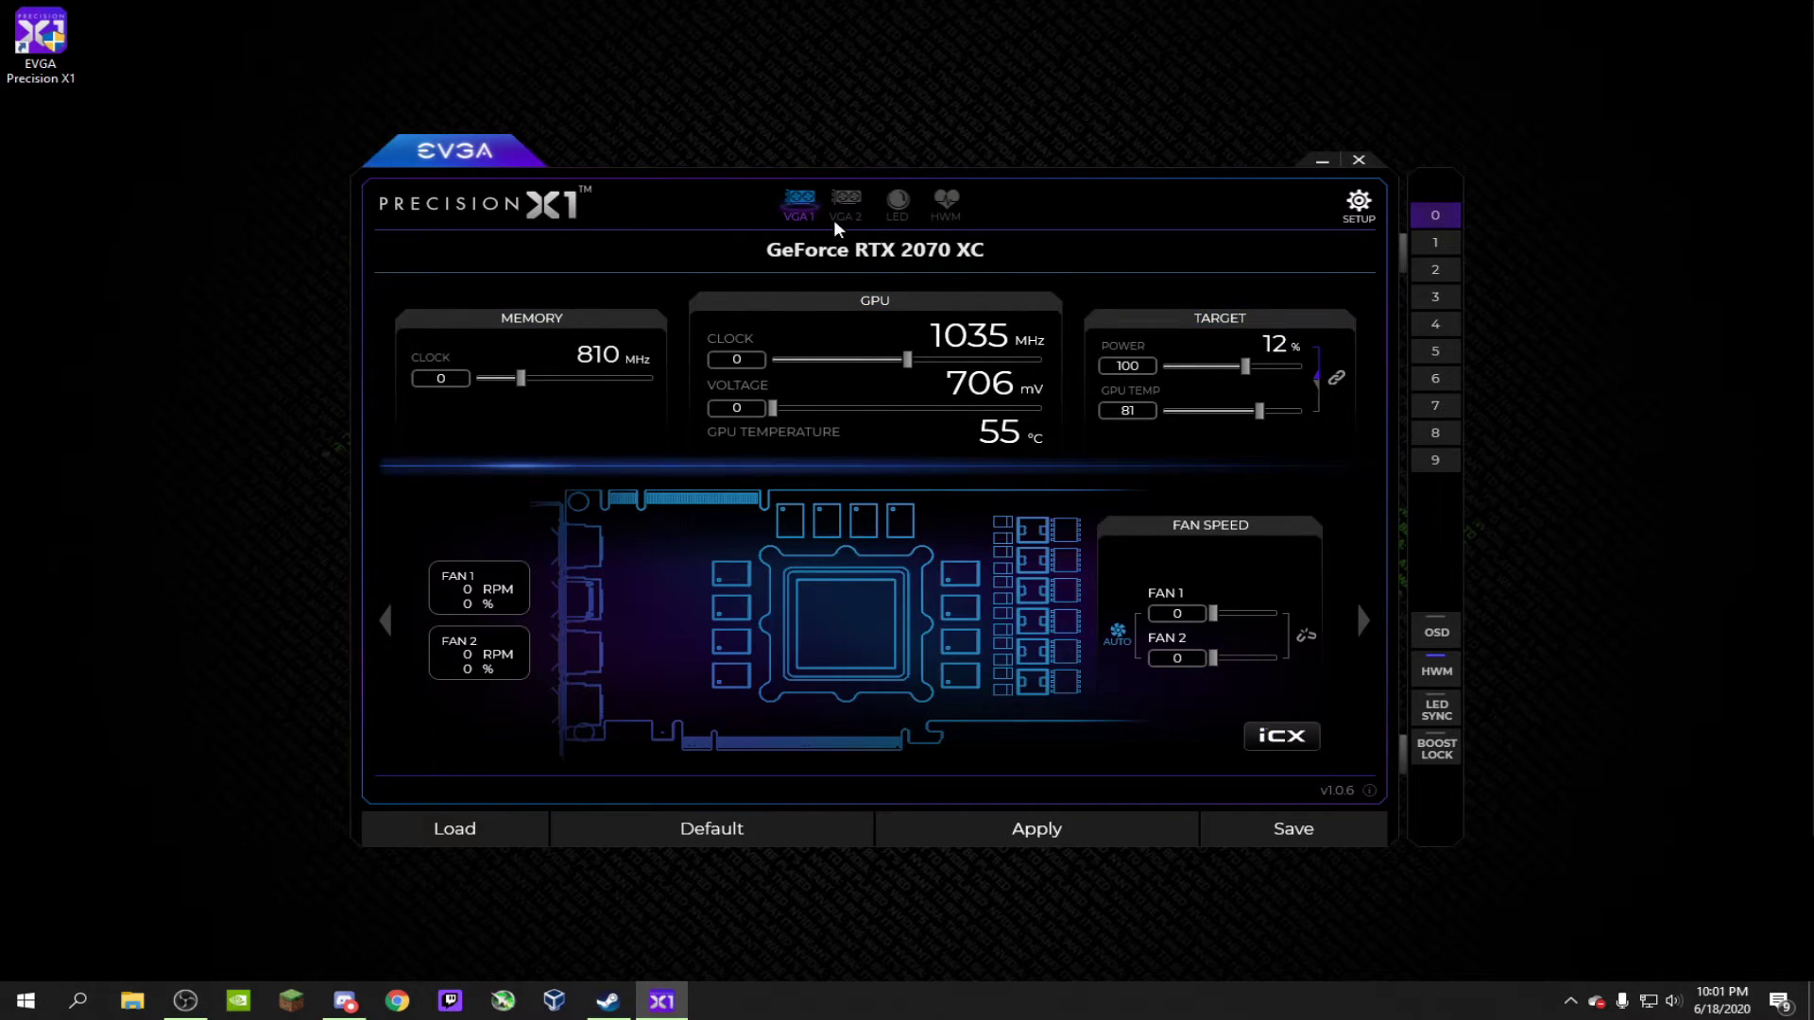
- Check the second card, a GeForce GT 710, then show the LED lighting settings
left_click(856, 205)
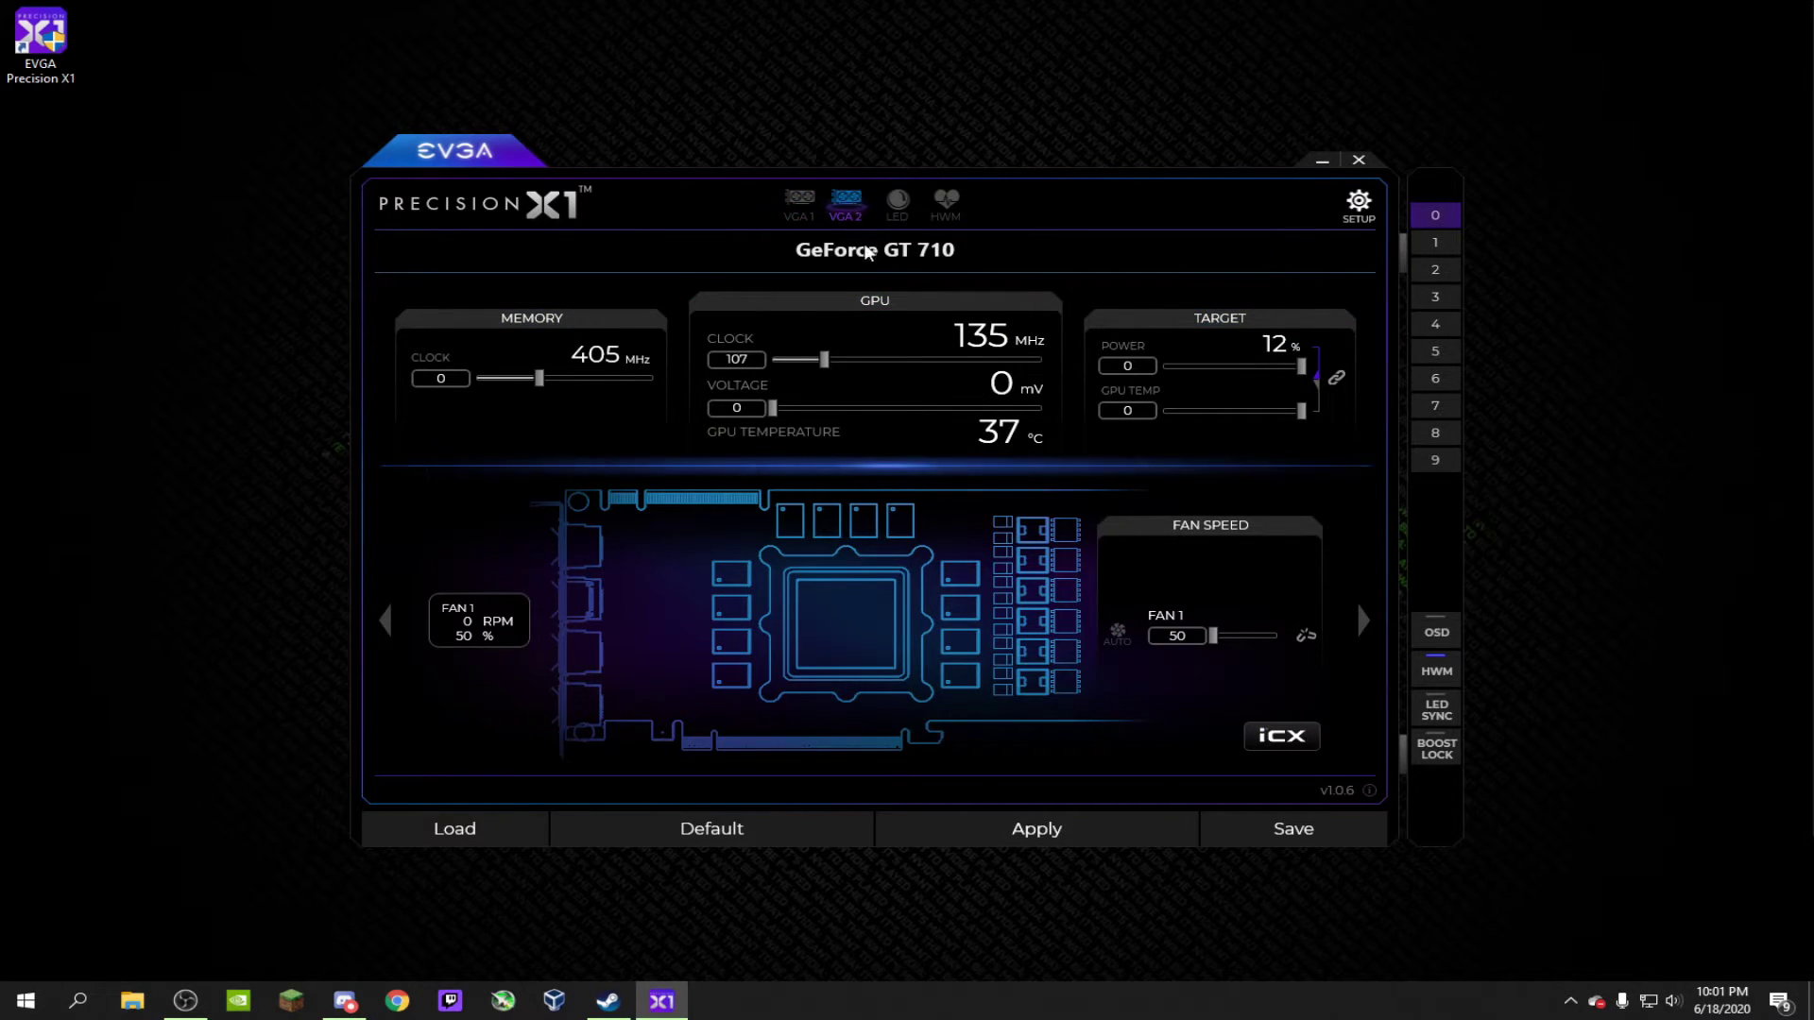
left_click(900, 203)
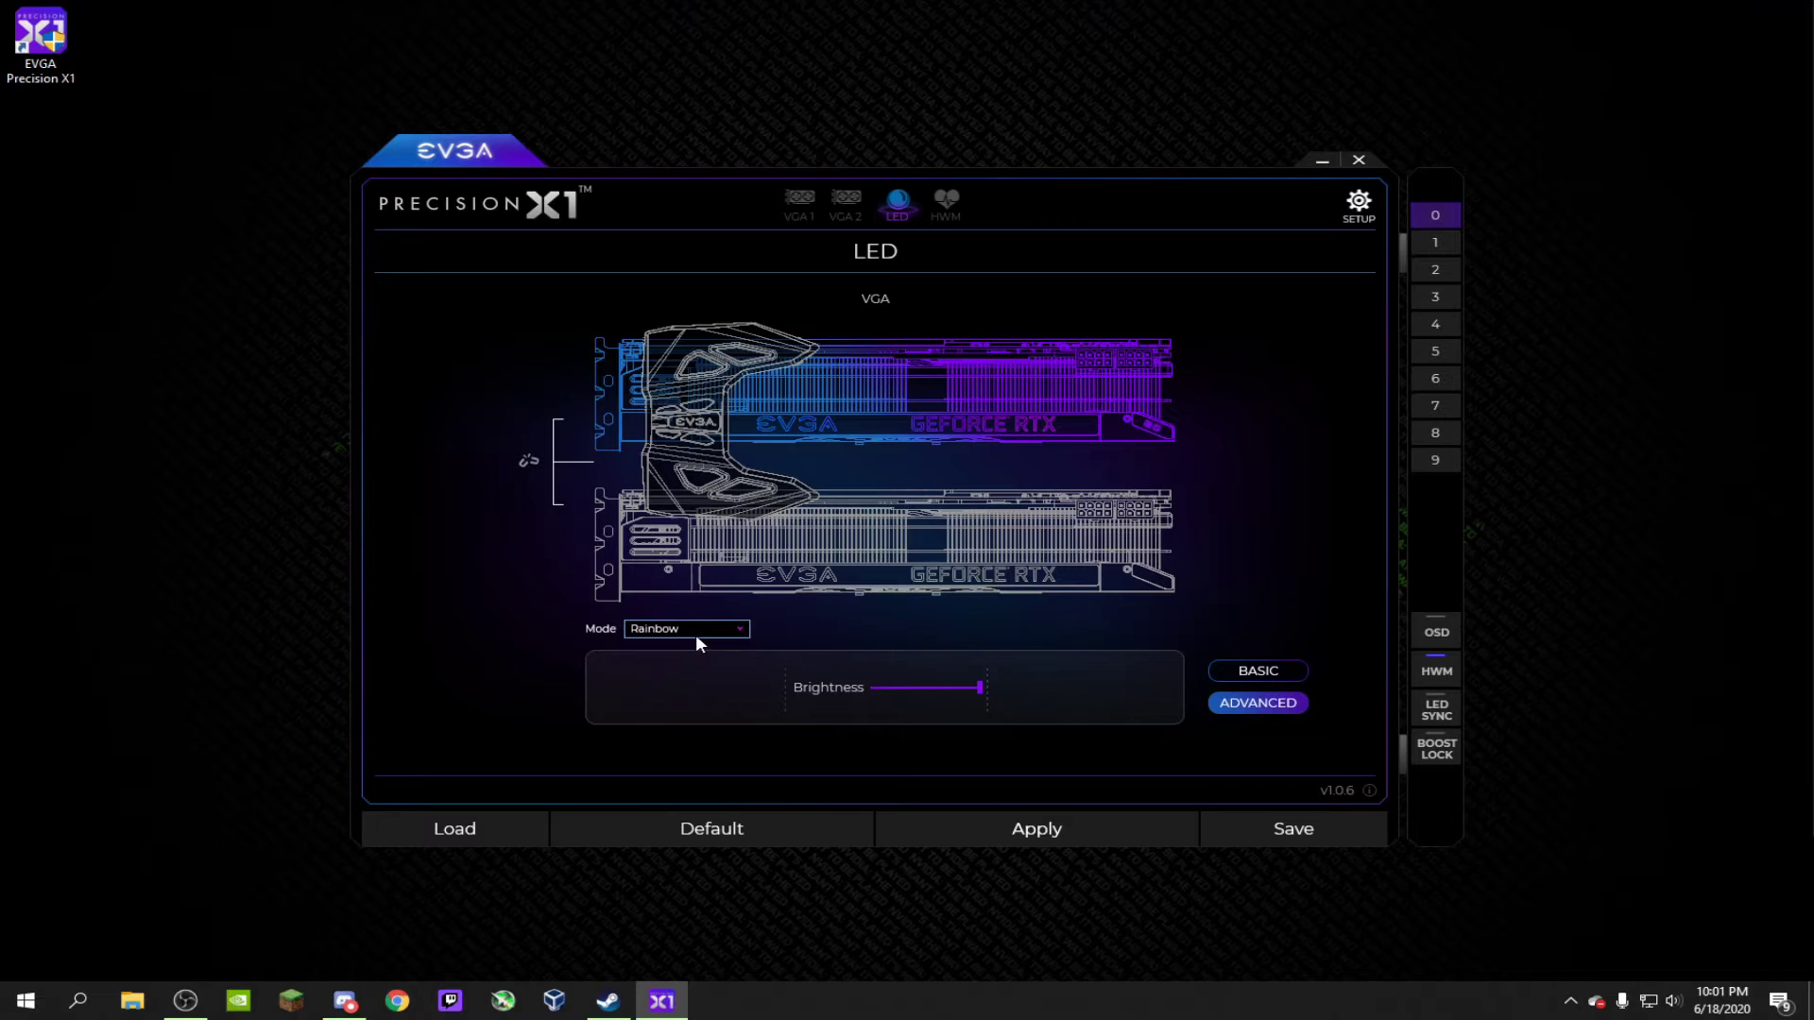
- Try the Static Off and Static On lighting modes, choosing a colour for Static On
left_click(697, 634)
left_click(691, 647)
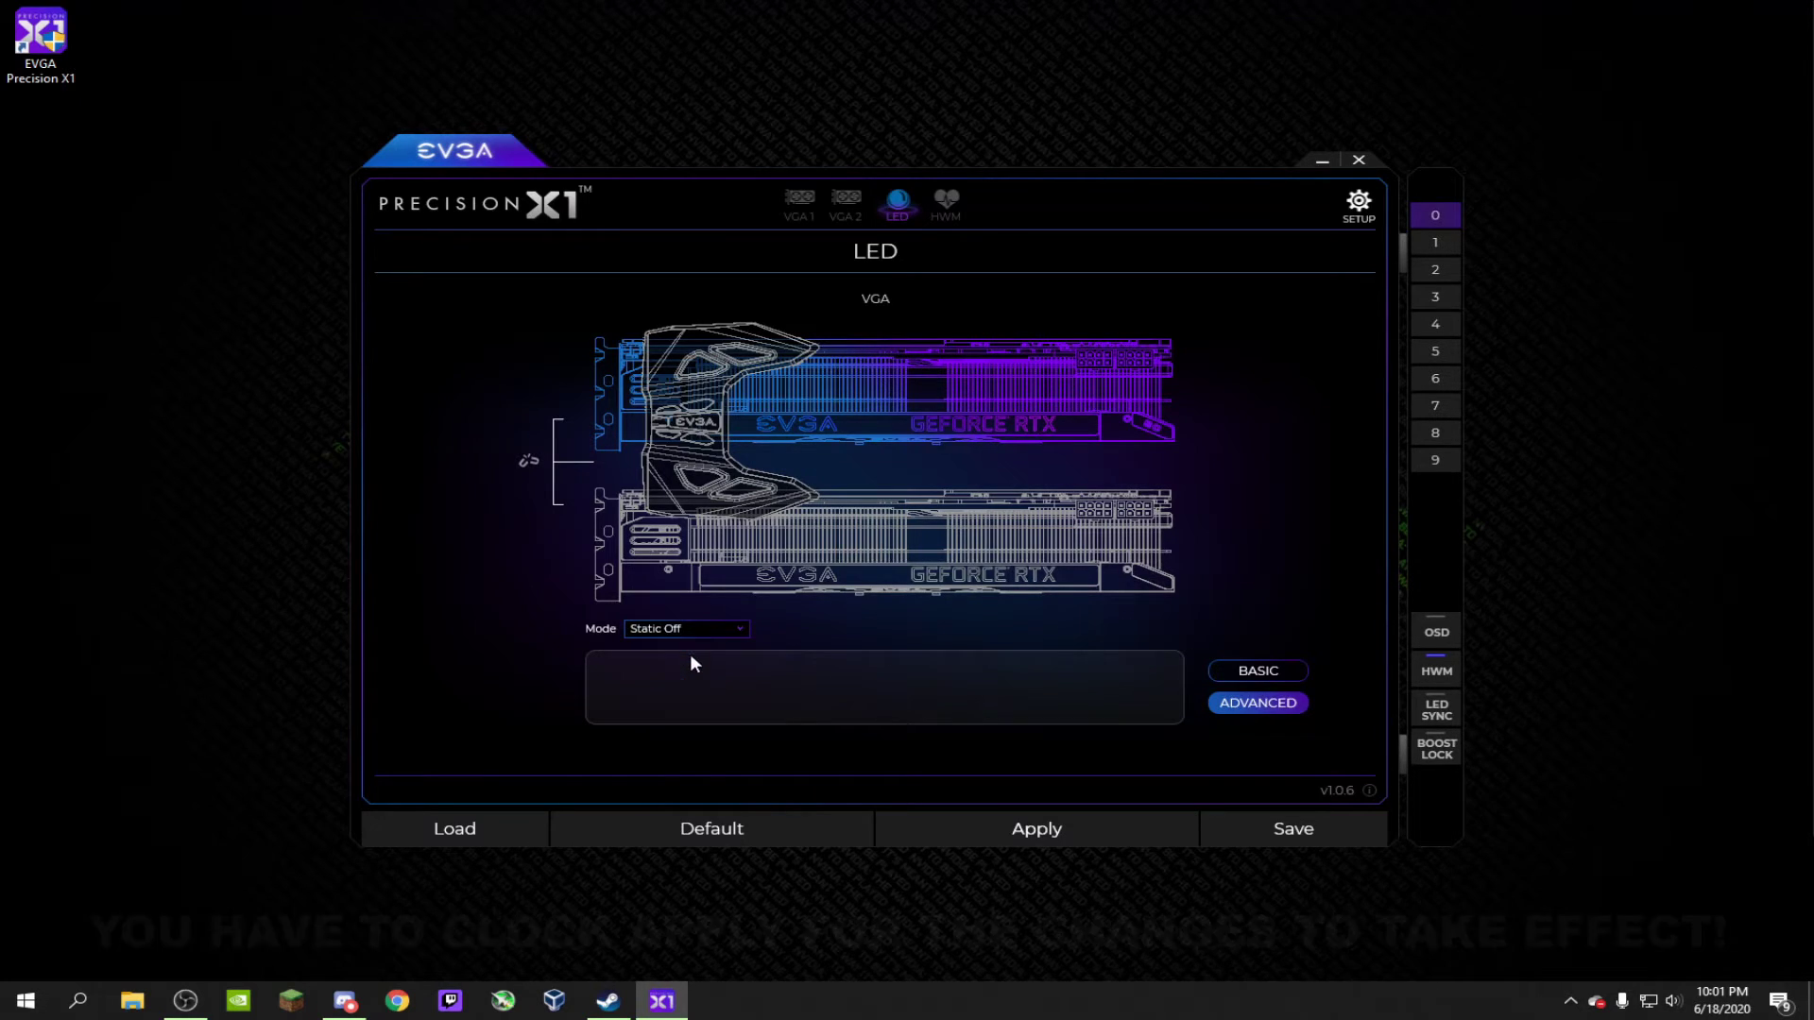
left_click(701, 632)
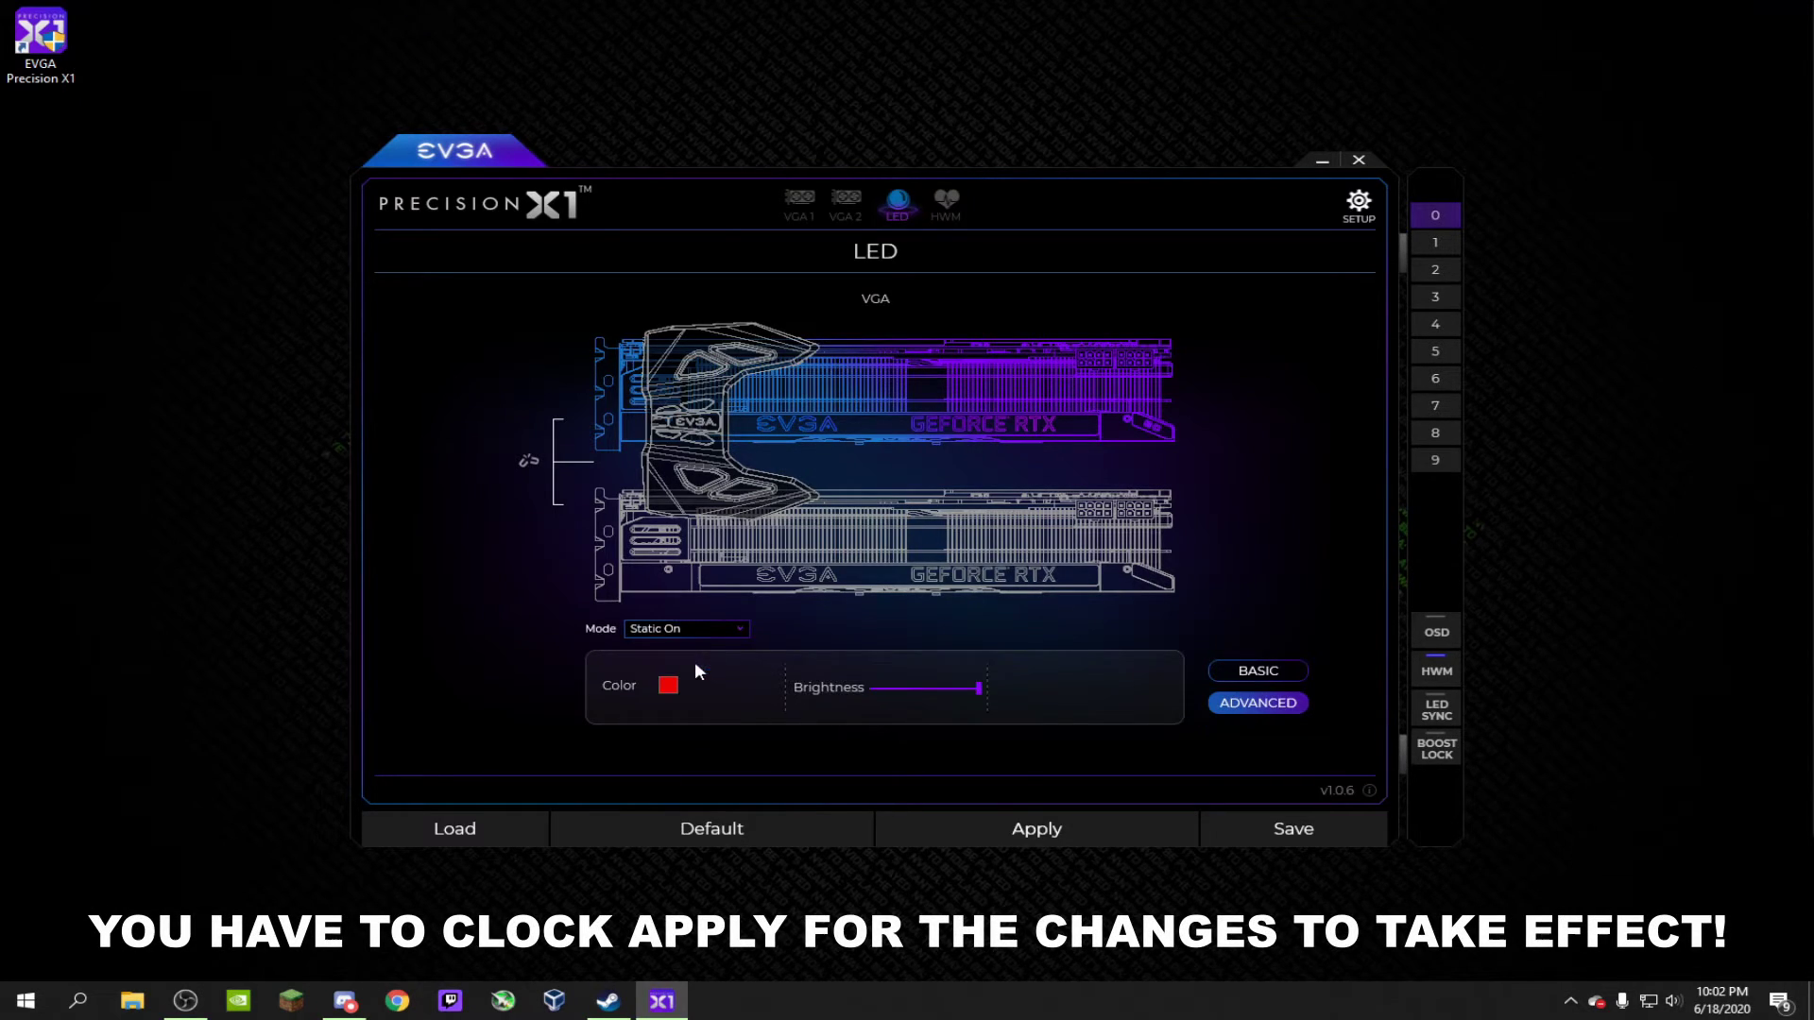
left_click(668, 686)
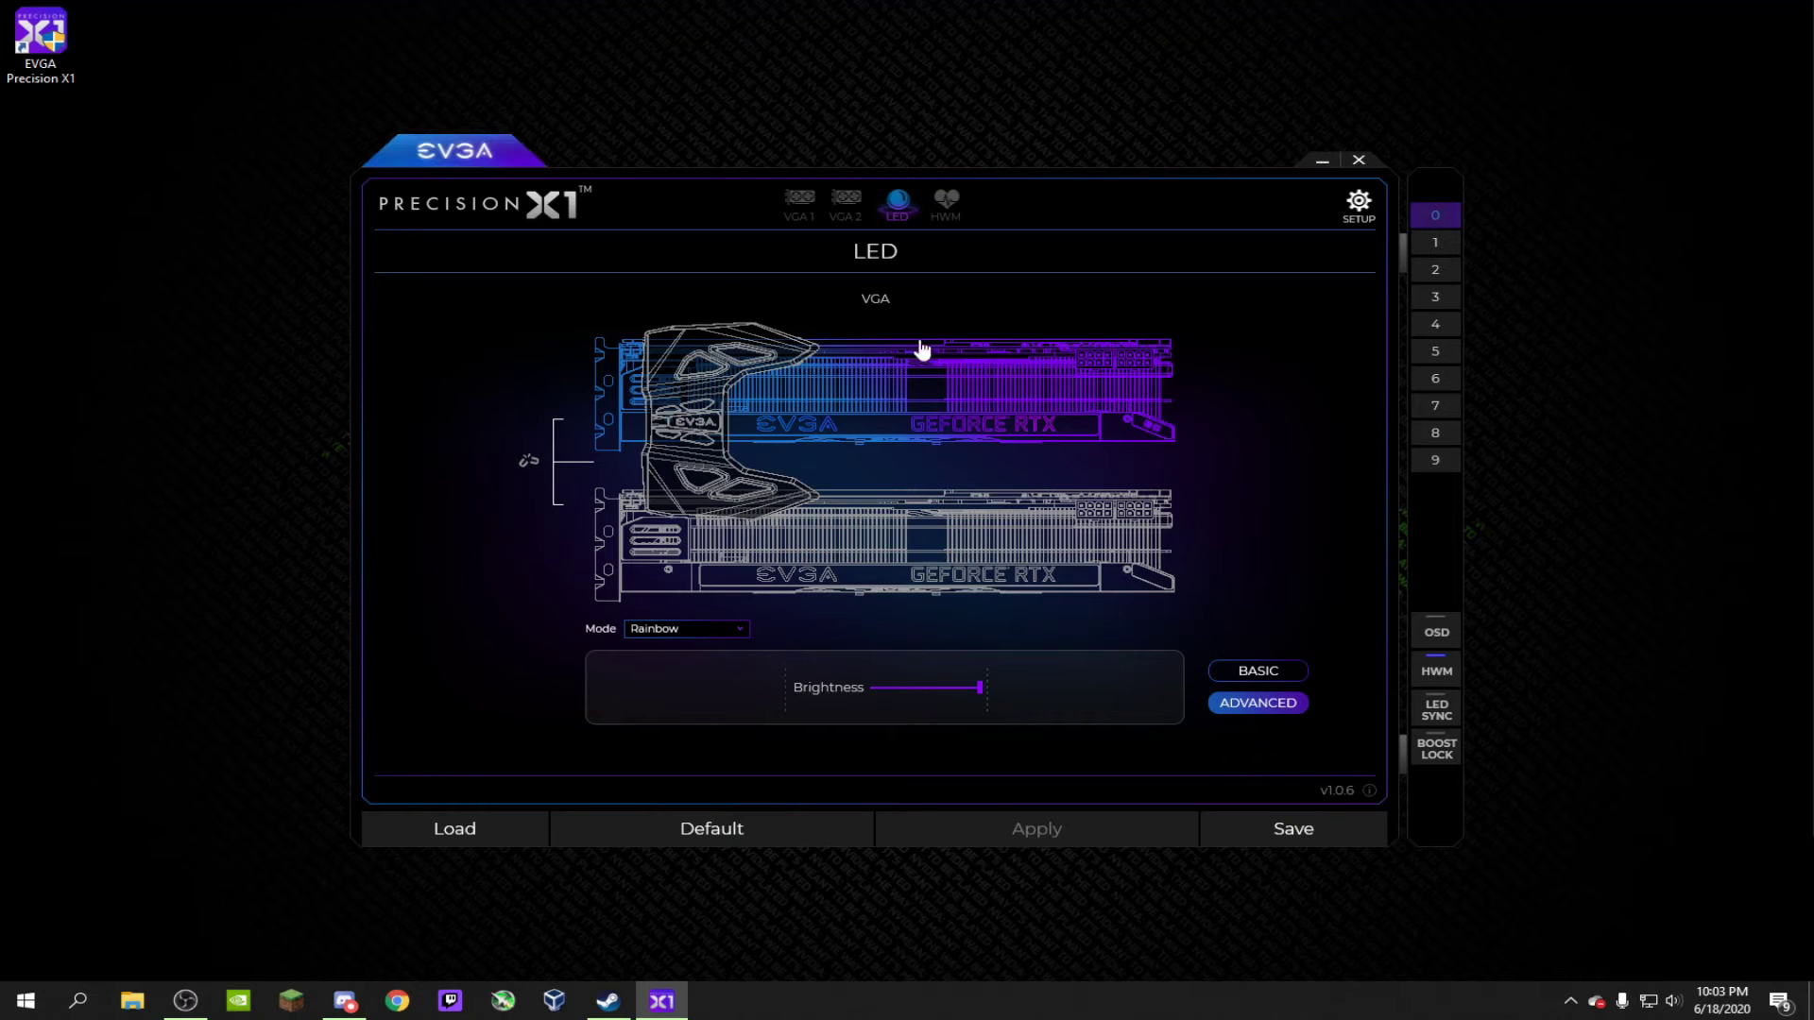
- View the GPU clock, temperature and memory graphs, then return to the RTX 2070 XC overview
left_click(946, 203)
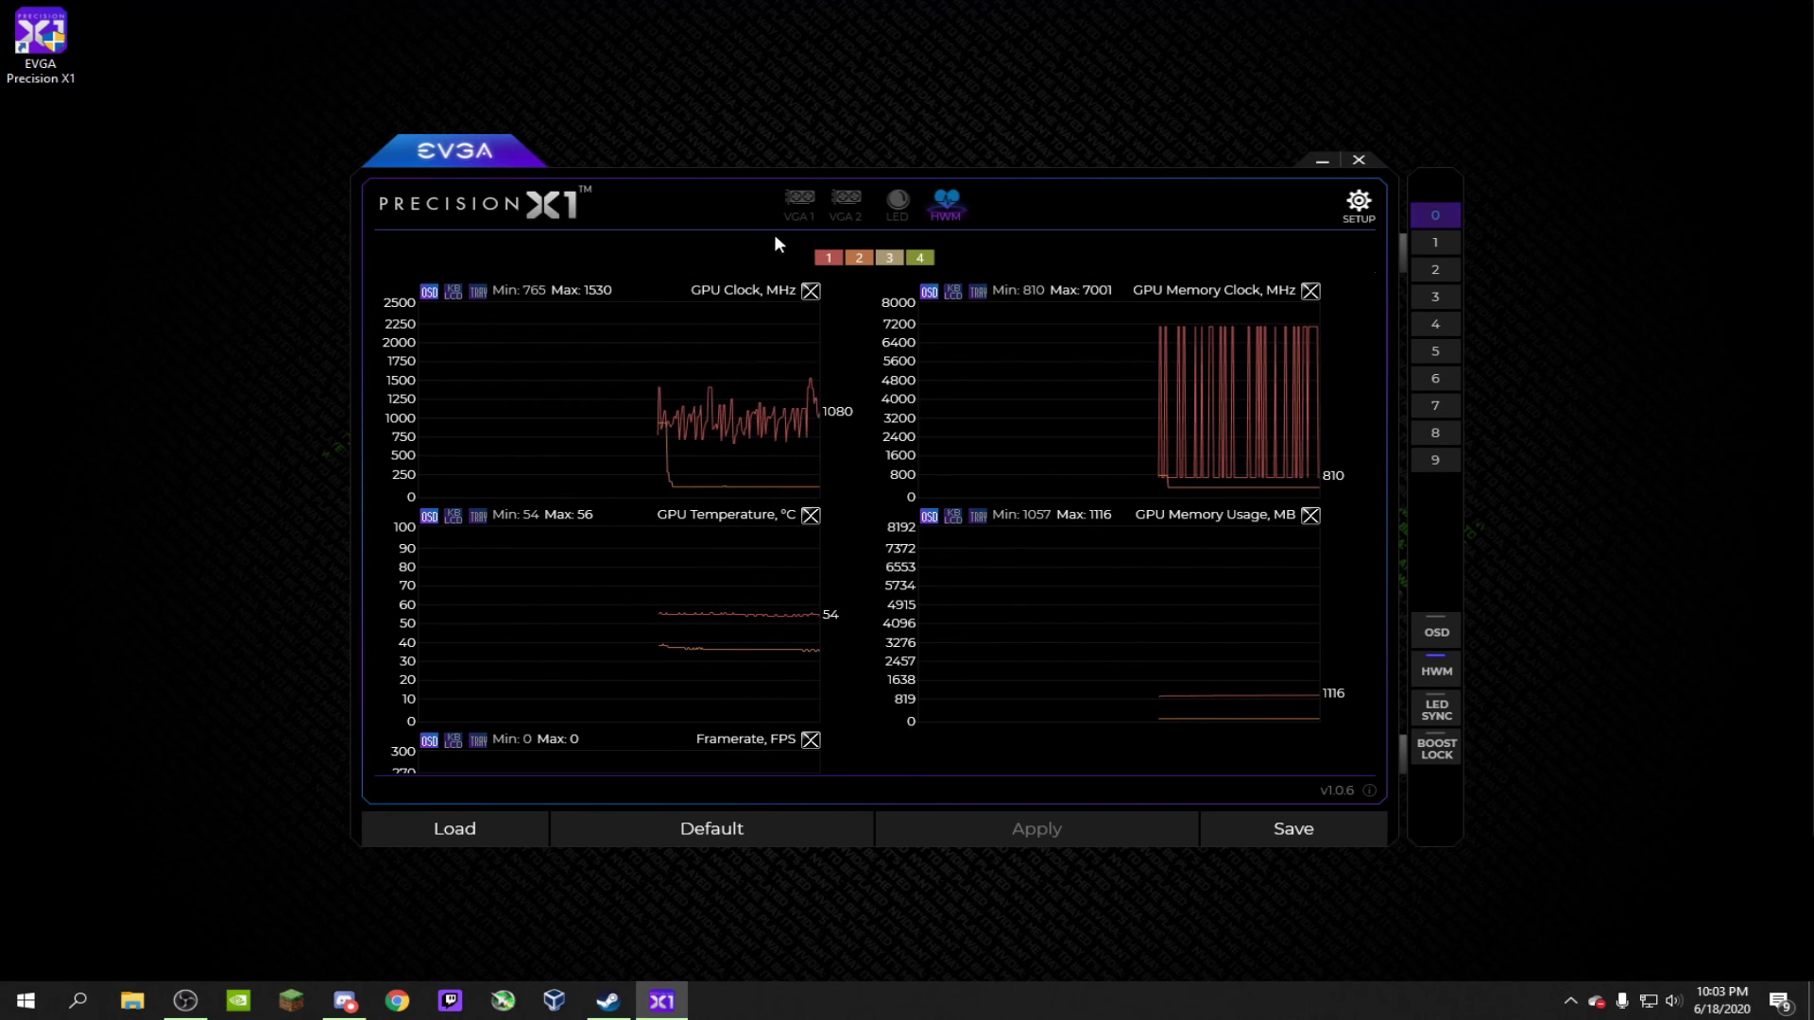
left_click(797, 204)
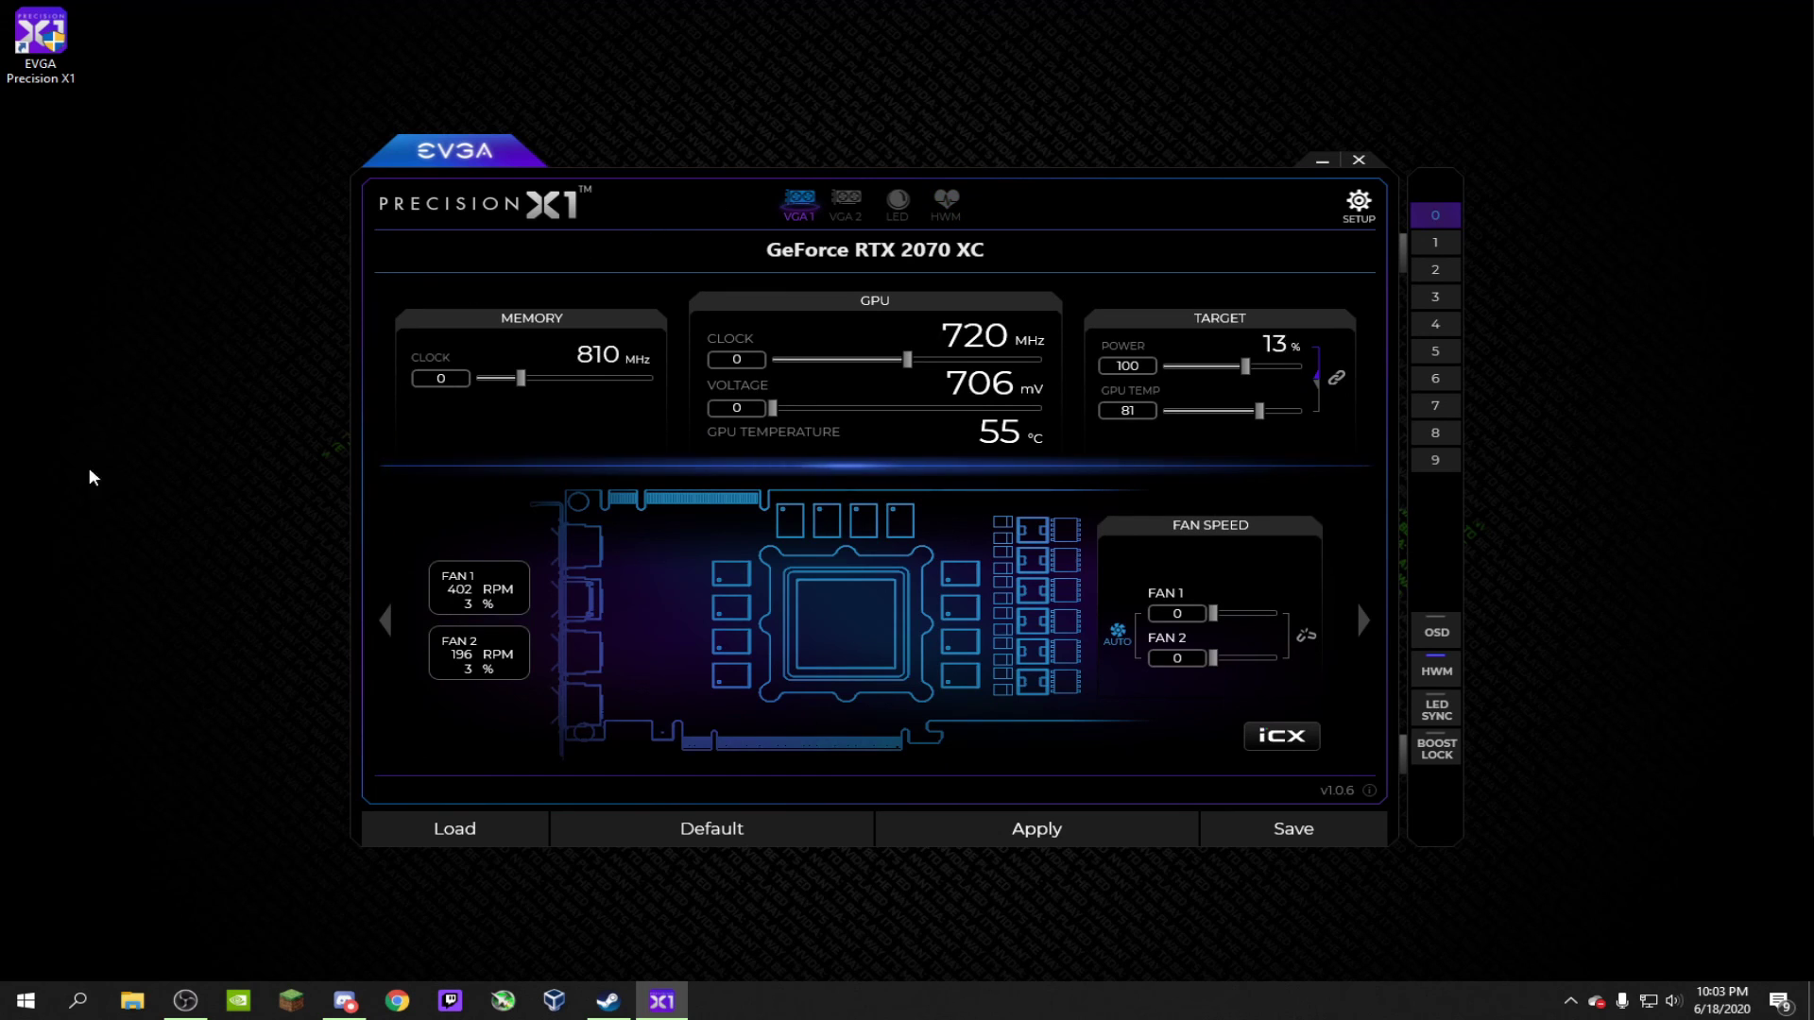